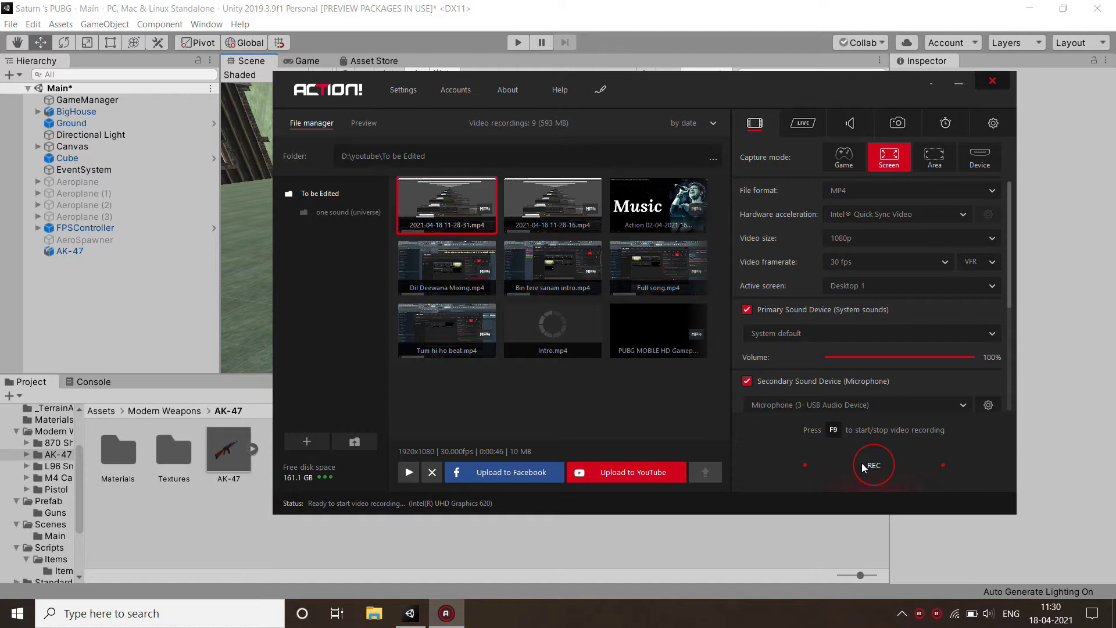
Step: Start the Action! screen recording with the Unity scene in view
left_click(863, 466)
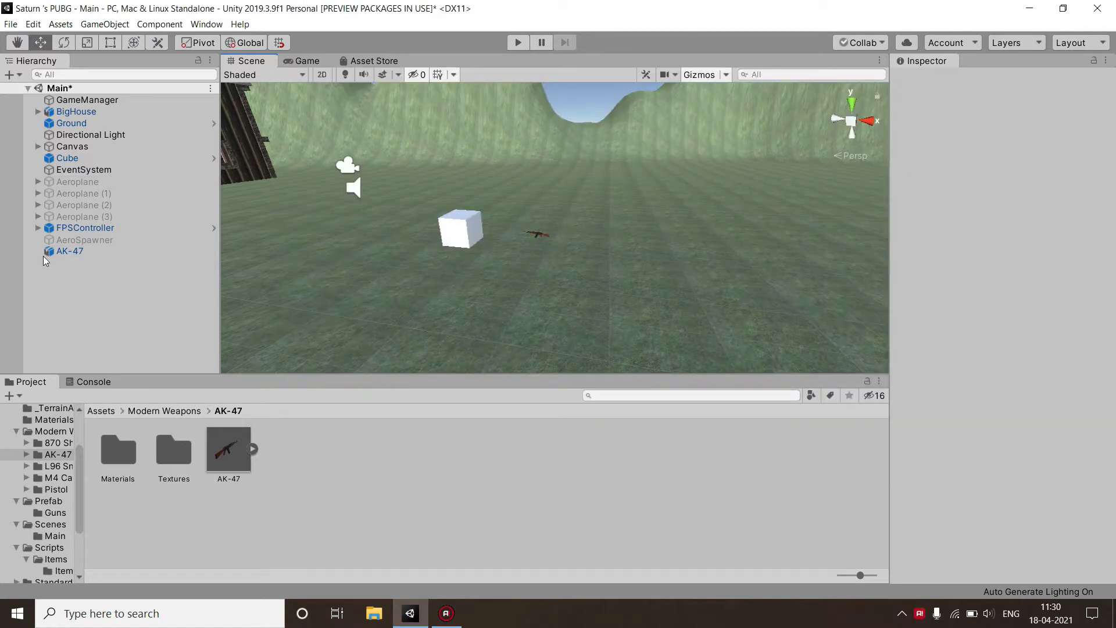
Step: Select the AK-47 and set its scale to 2, 2, 2 and X rotation to 90
left_click(61, 249)
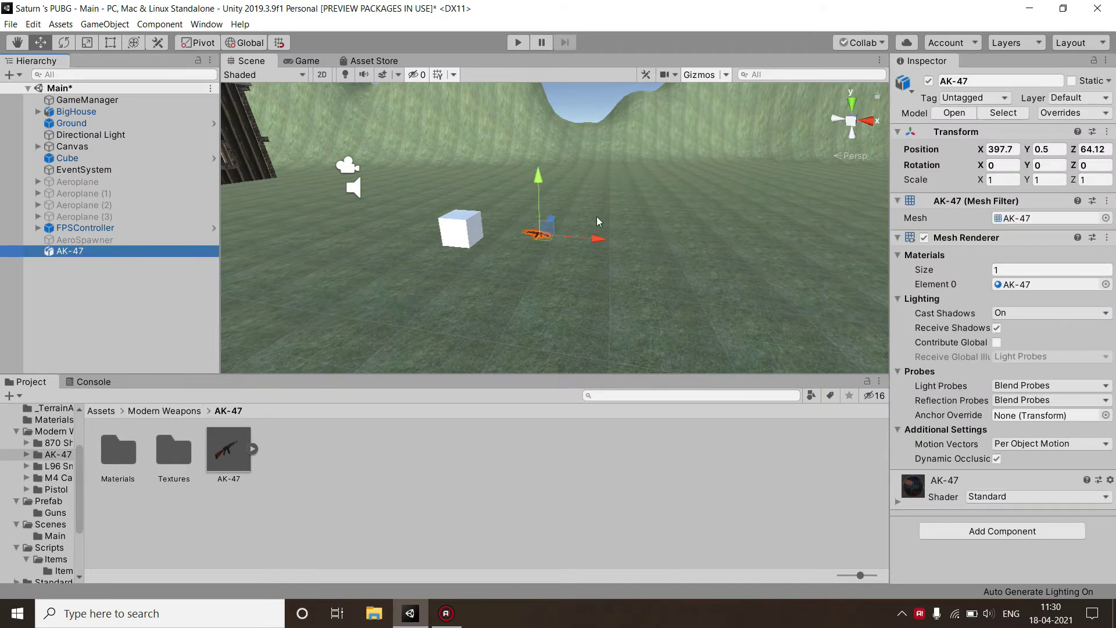
left_click(999, 177)
type("2")
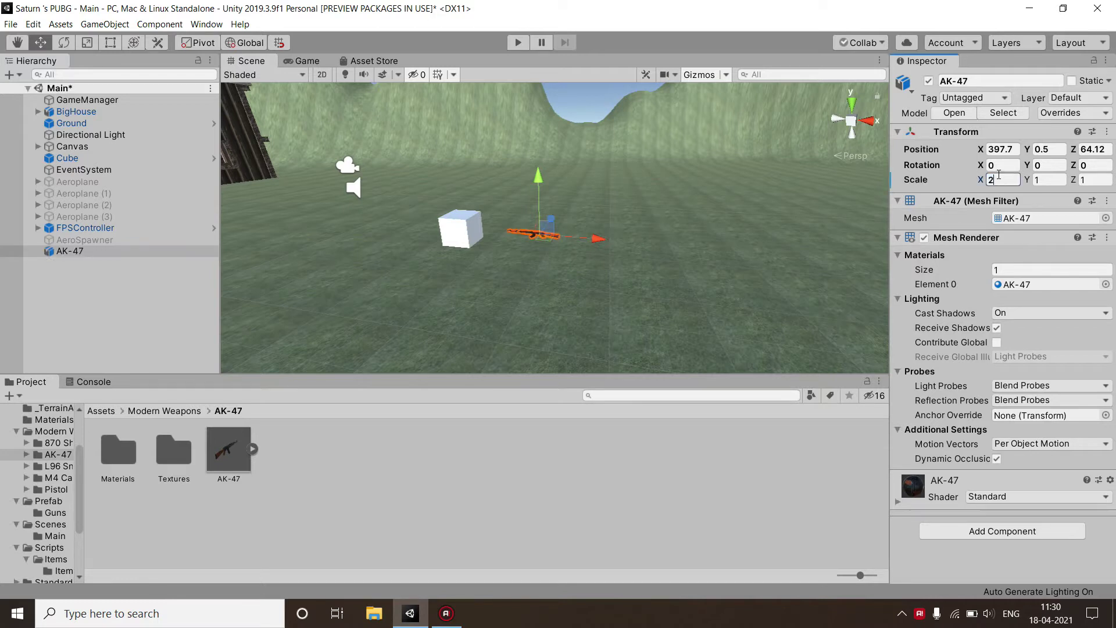
left_click(1043, 179)
type("3")
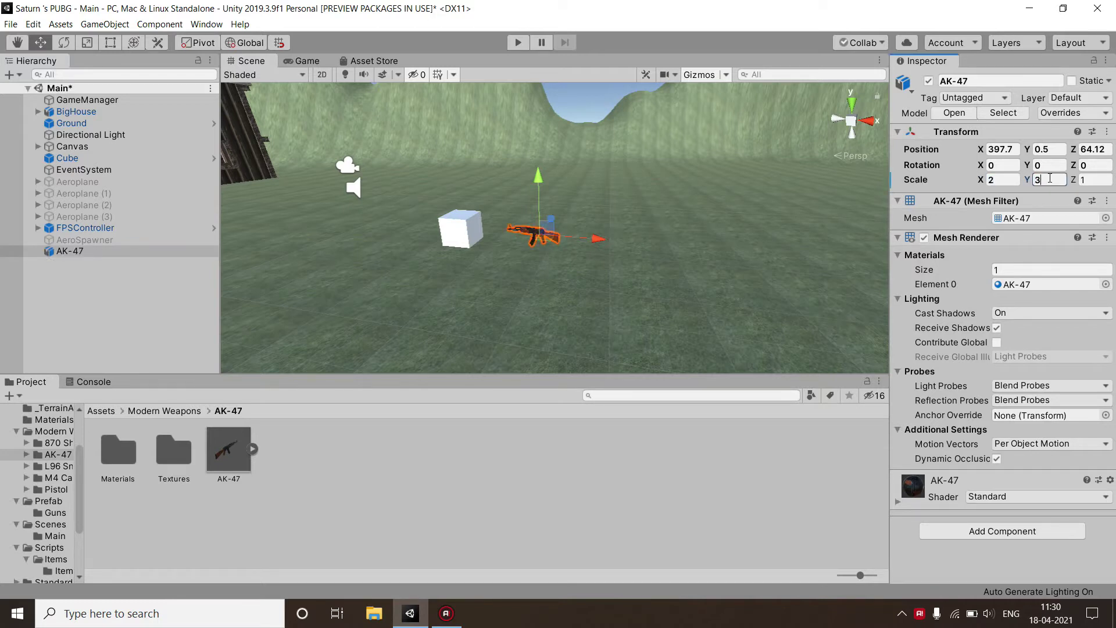
key("BackSpace")
type("2")
left_click(1090, 180)
type("3")
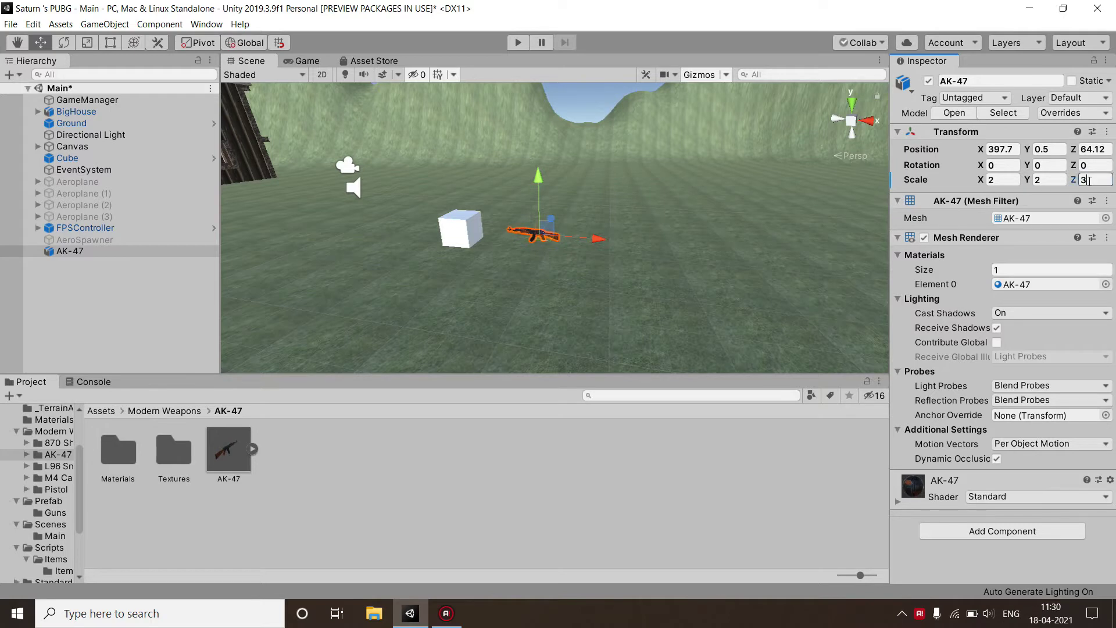
key("BackSpace")
type("2")
left_click(999, 164)
type("90")
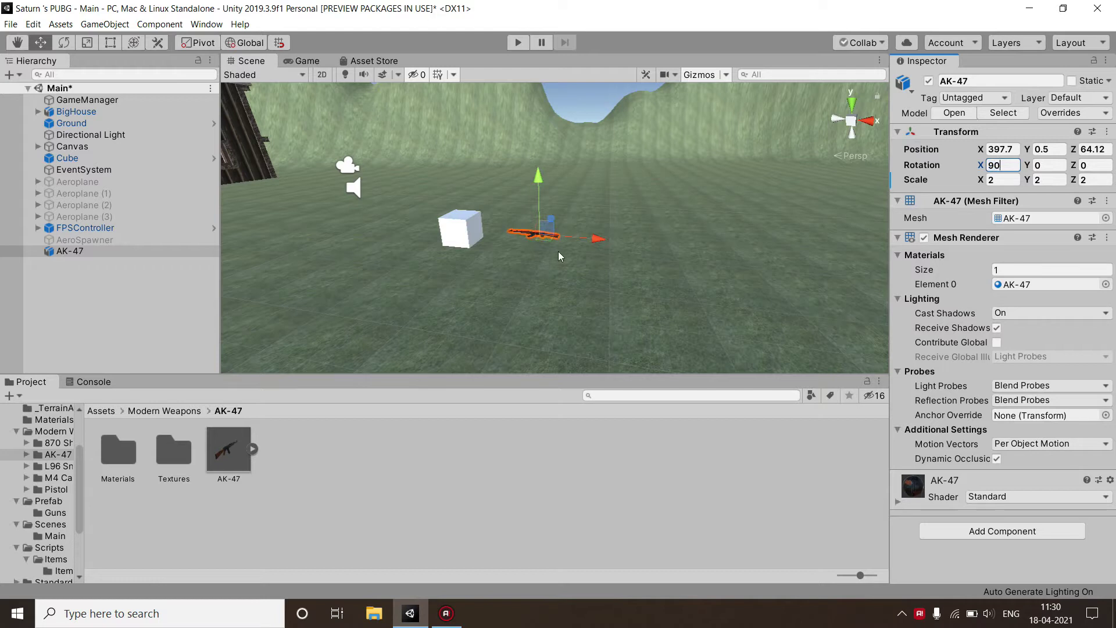
Step: Drop the AK-47 onto the grass by setting its Y position to 0.2
mouse_move(560, 256)
right_mouse_down("alt")
mouse_move(523, 200)
mouse_move(892, 21)
mouse_move(977, 183)
right_mouse_up("alt")
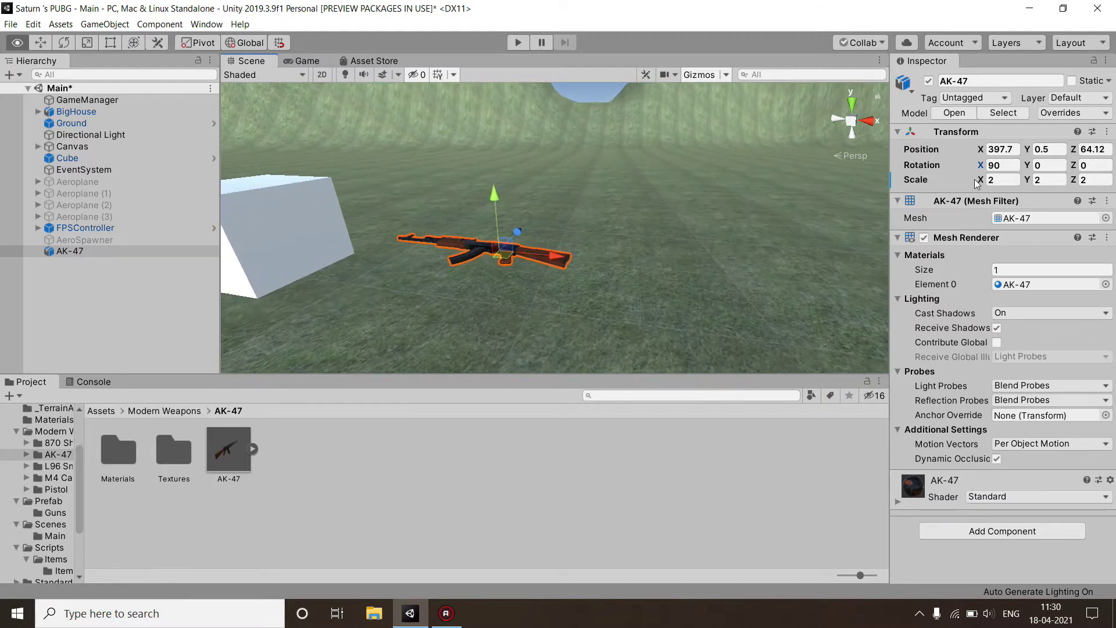
mouse_move(593, 317)
left_mouse_down("alt")
mouse_move(670, 273)
mouse_move(686, 278)
mouse_move(692, 303)
mouse_move(638, 264)
left_mouse_up("alt")
left_click_drag(507, 189, 509, 235)
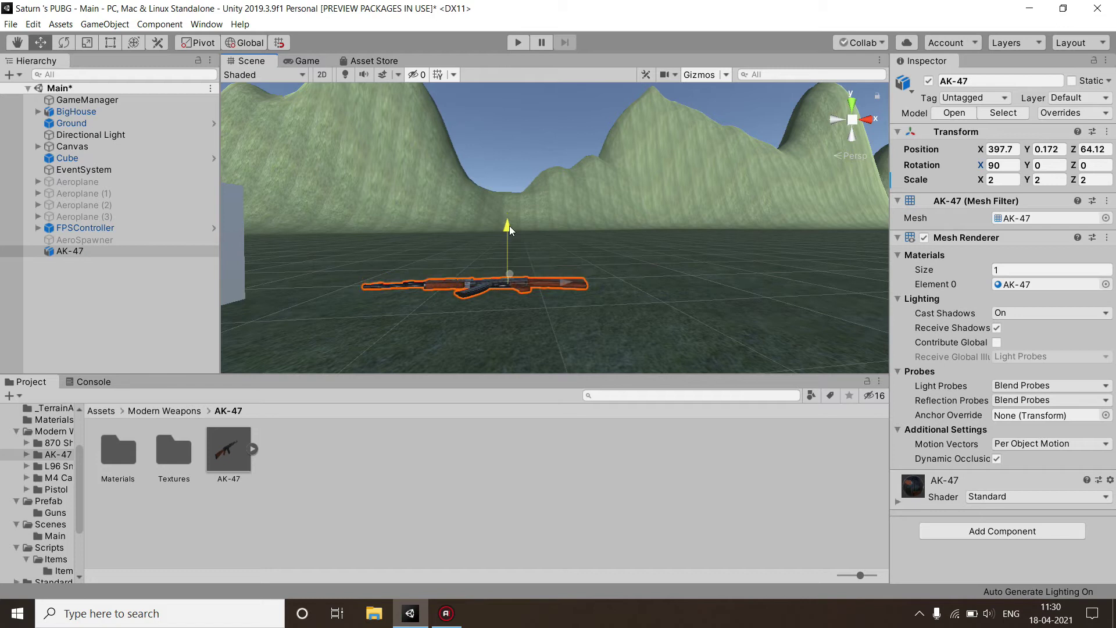
left_click(1043, 149)
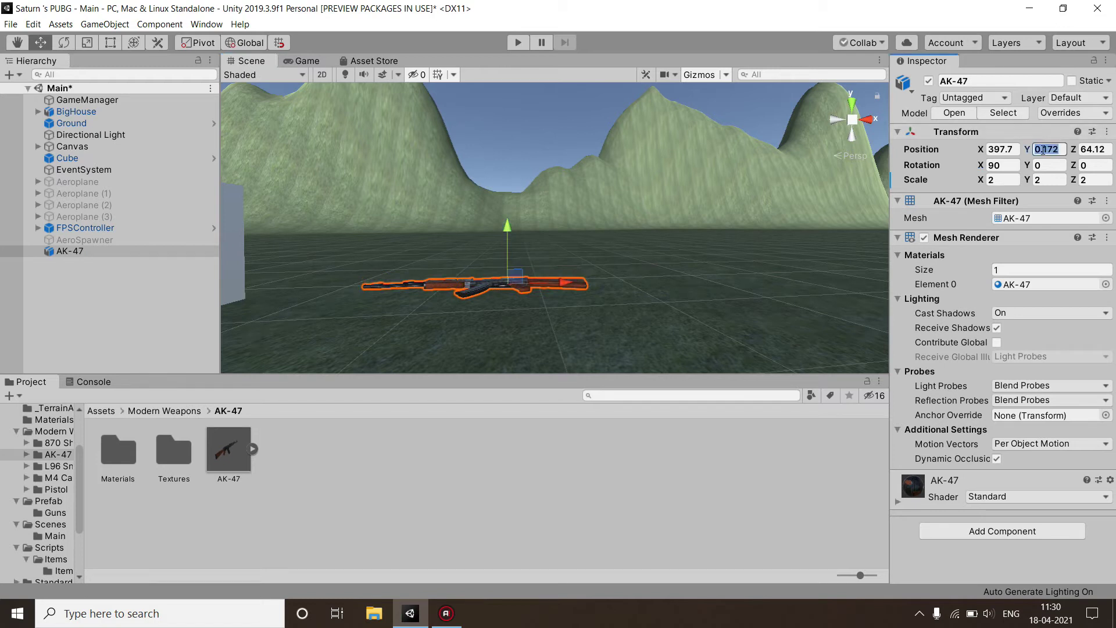
type("0.2")
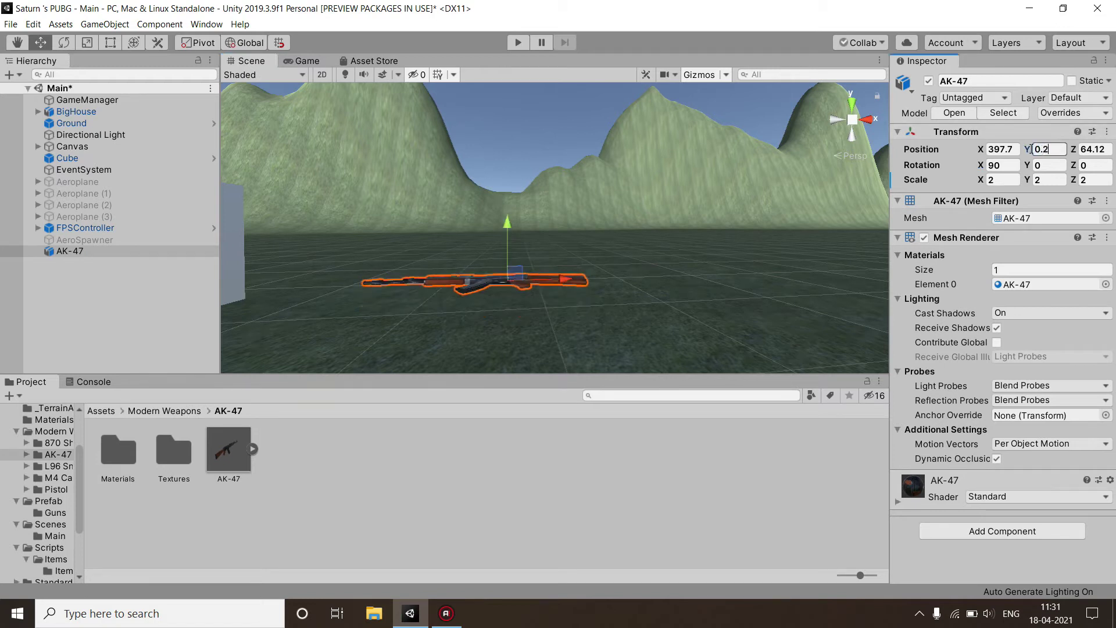
left_click(624, 294)
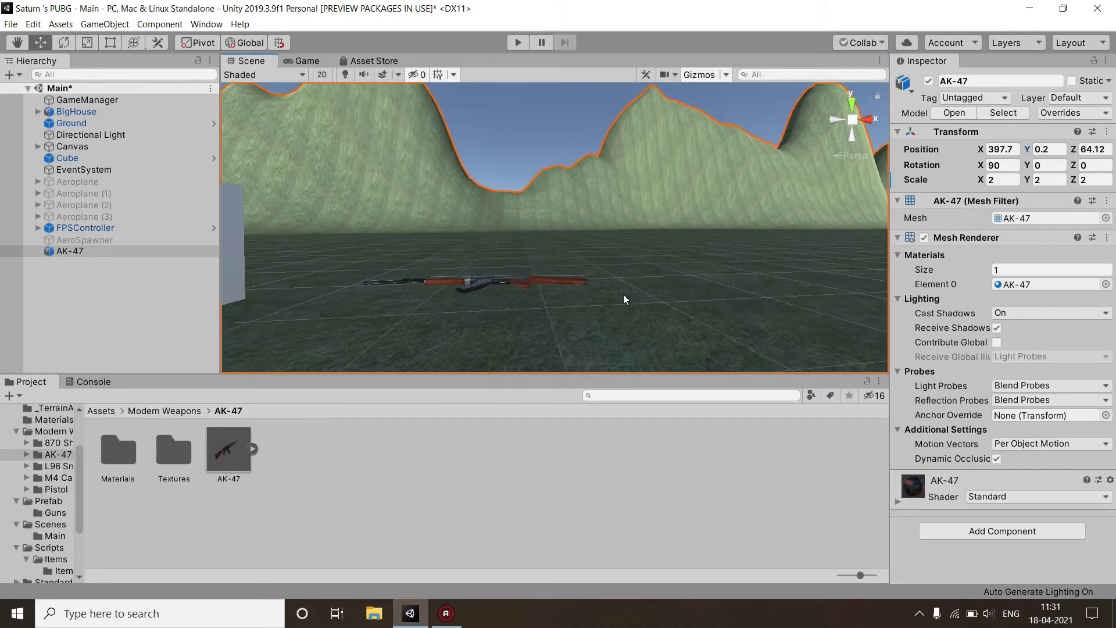
left_click(504, 279)
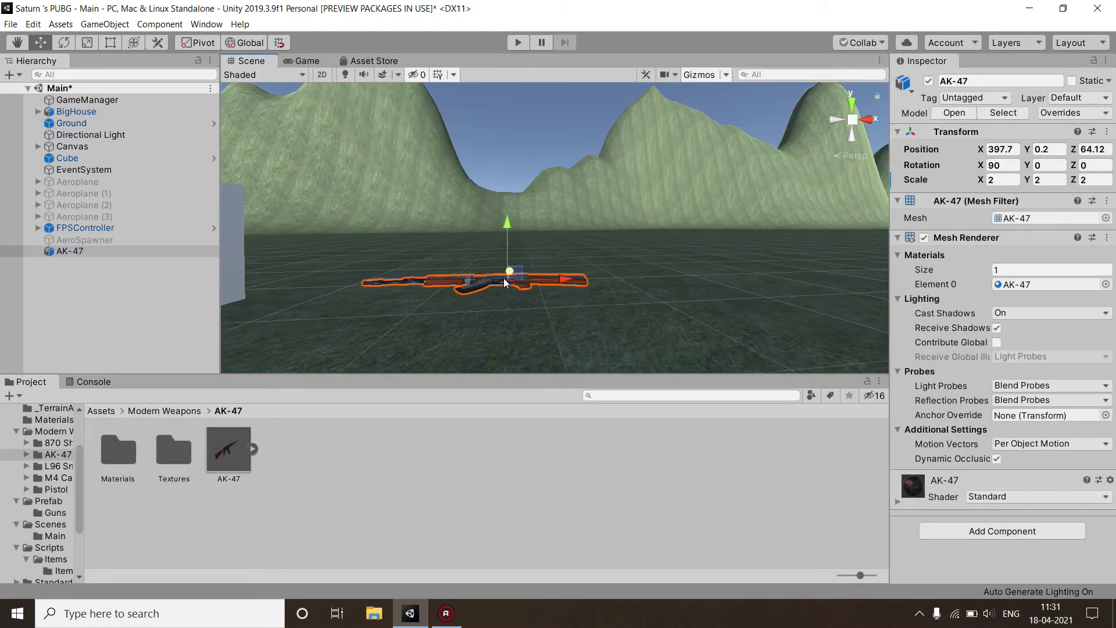
mouse_move(645, 167)
left_mouse_down("alt")
mouse_move(647, 252)
mouse_move(616, 304)
left_mouse_up("alt")
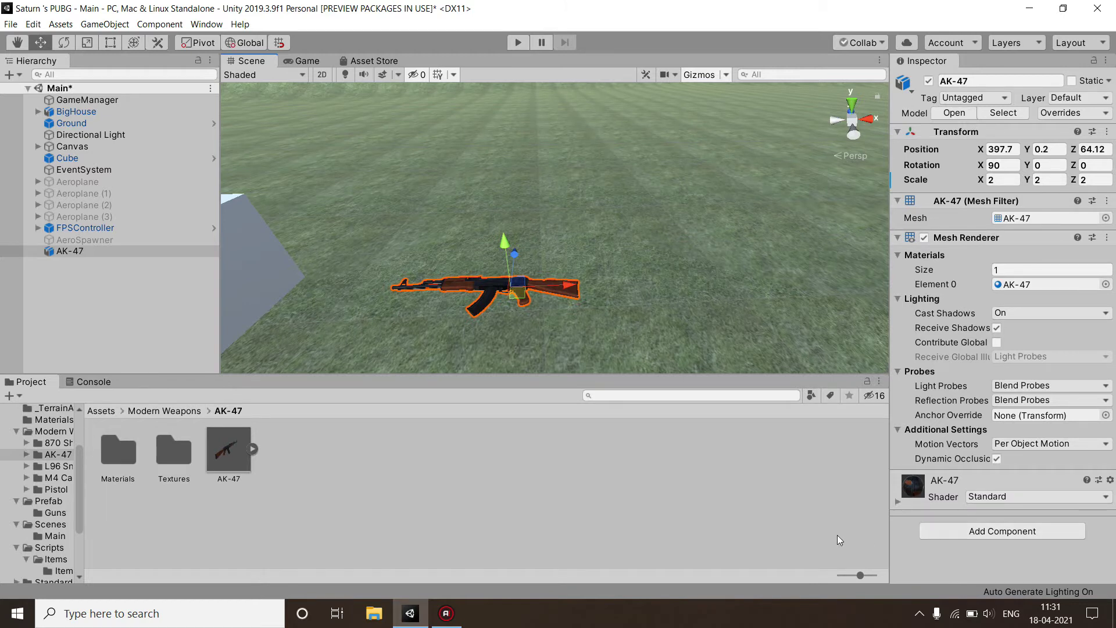
Step: Add a Box Collider component to the AK-47
left_click(964, 532)
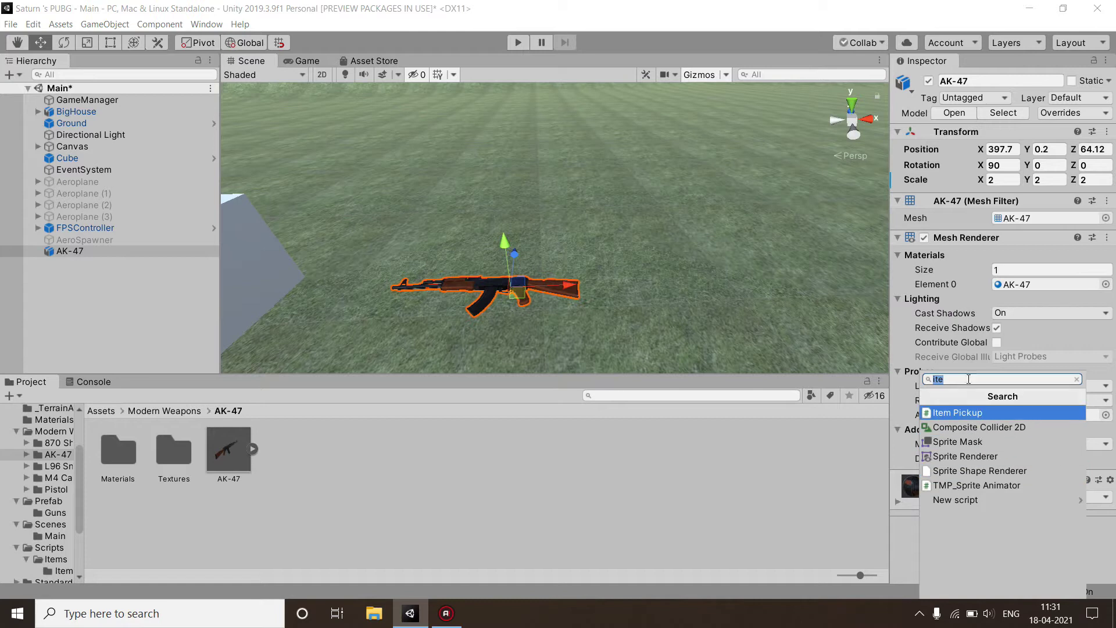
type("bo")
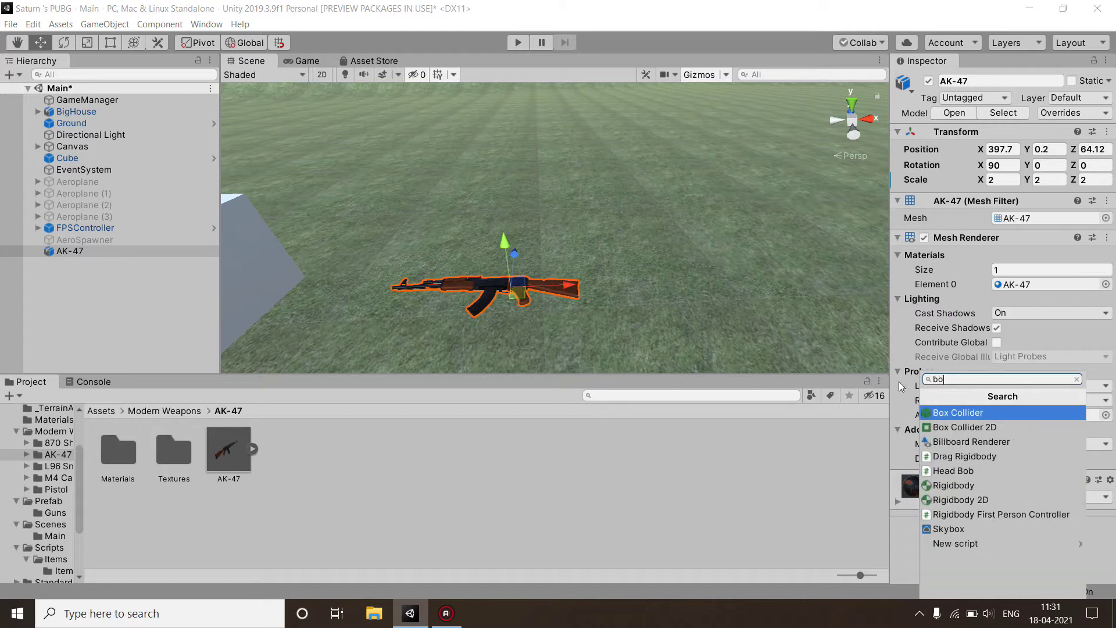
left_click(937, 413)
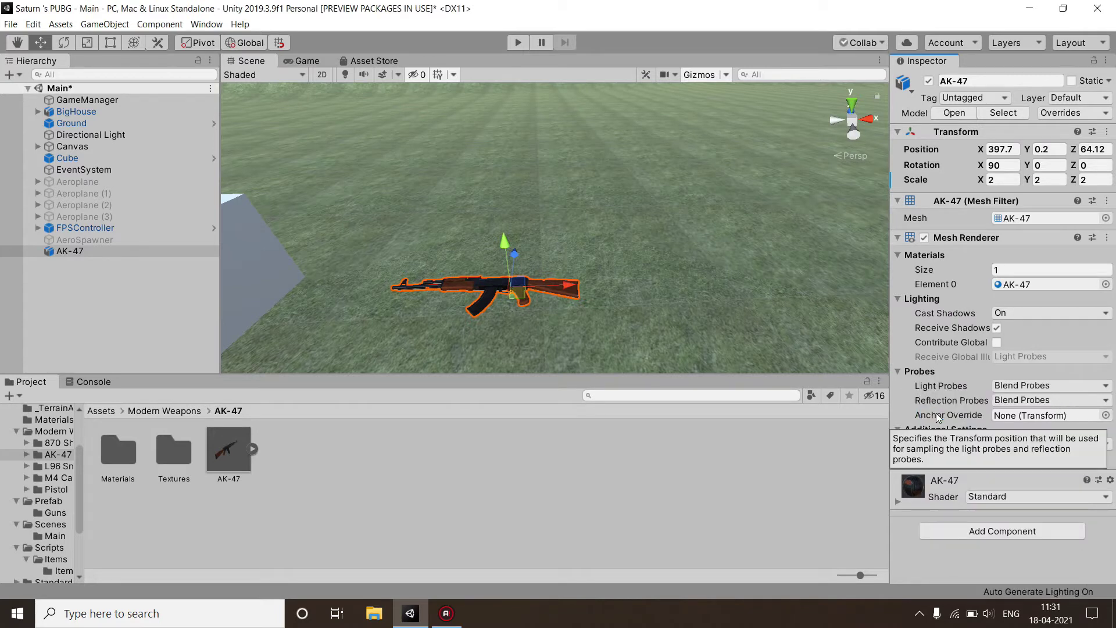
scroll(1012, 448, "down", 5)
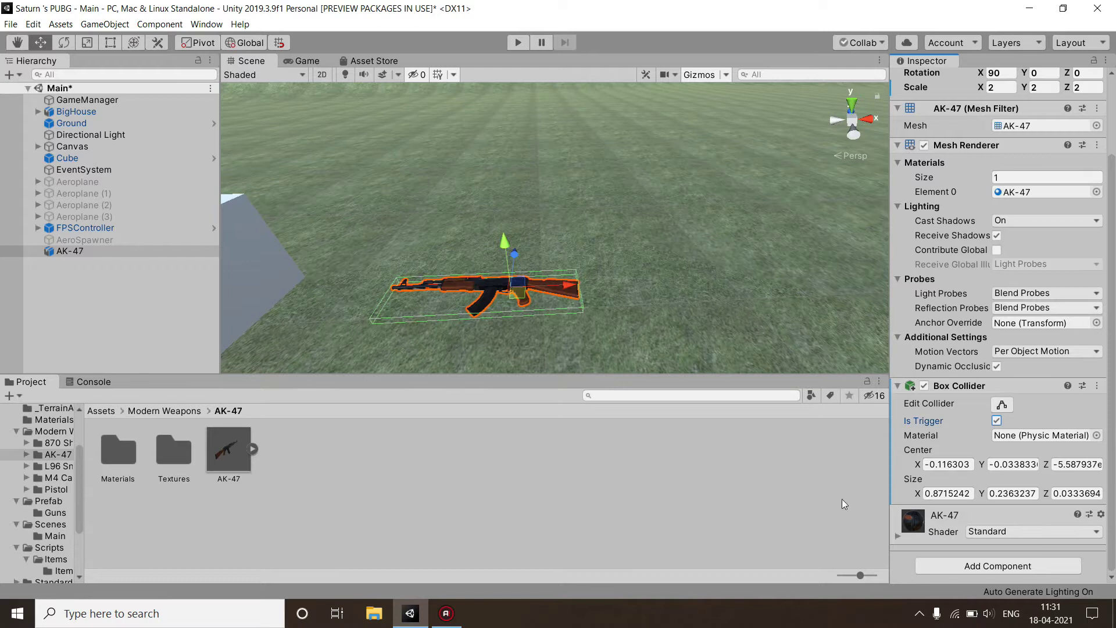
Step: Shrink the Box Collider's height so the box tightly encloses the gun
left_click(1009, 409)
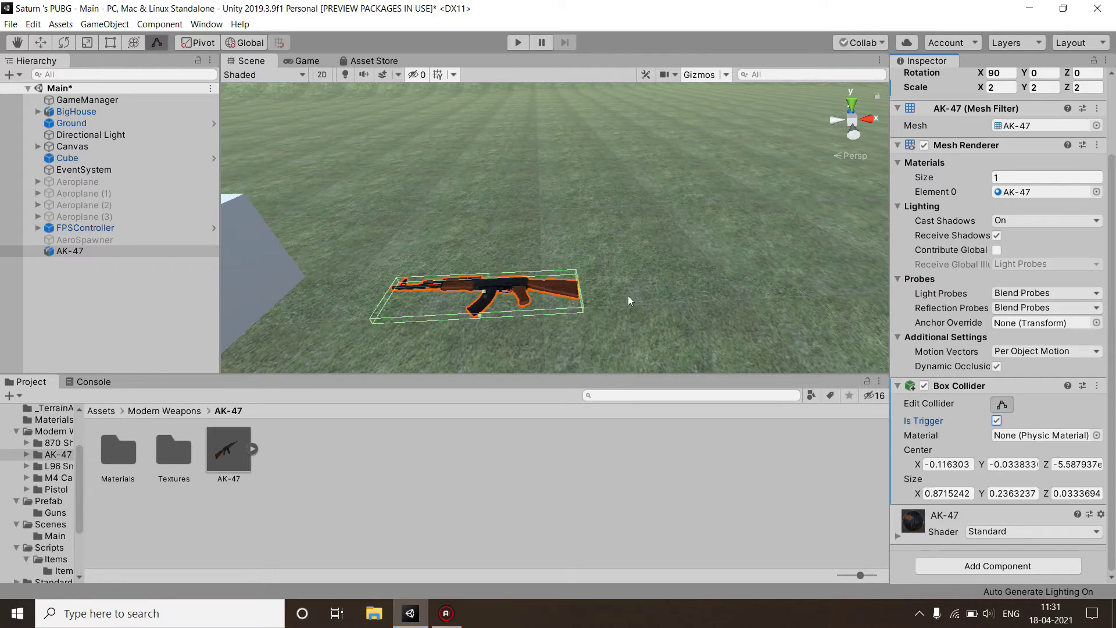
left_click_drag(606, 319, 649, 194, "alt")
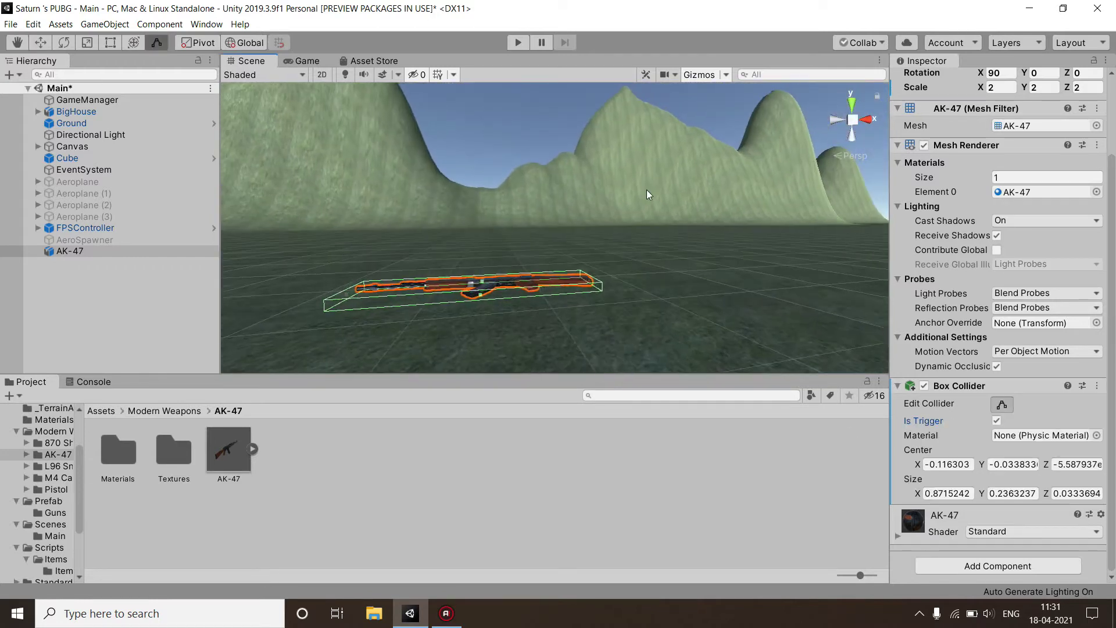
mouse_move(481, 284)
left_mouse_down("alt")
mouse_move(500, 303)
mouse_move(488, 261)
mouse_move(496, 226)
left_mouse_up("alt")
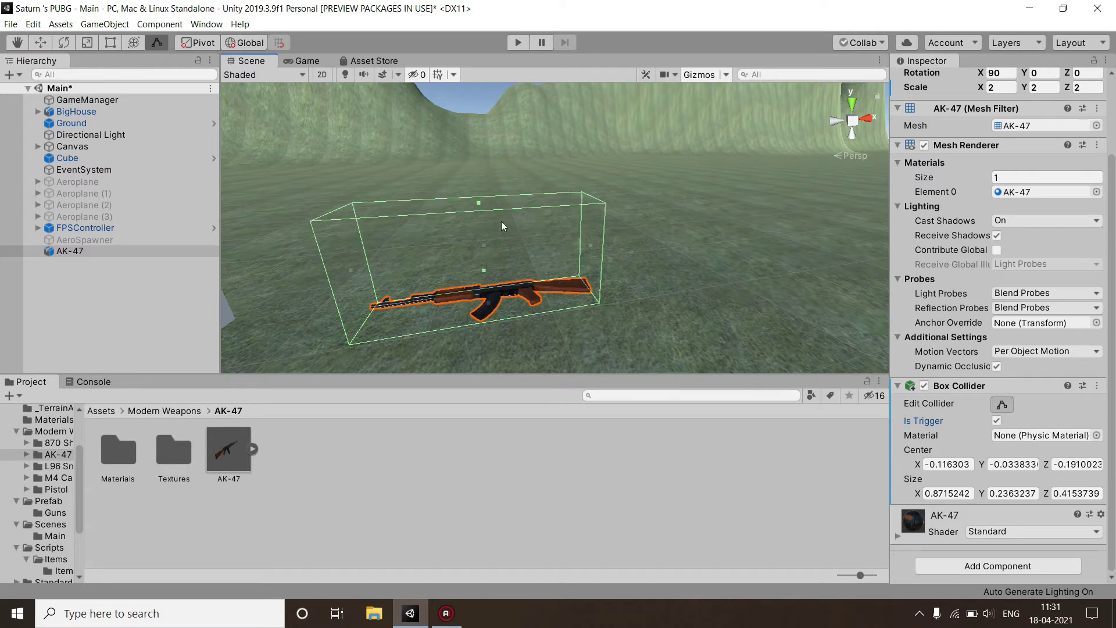
left_click_drag(481, 201, 484, 235)
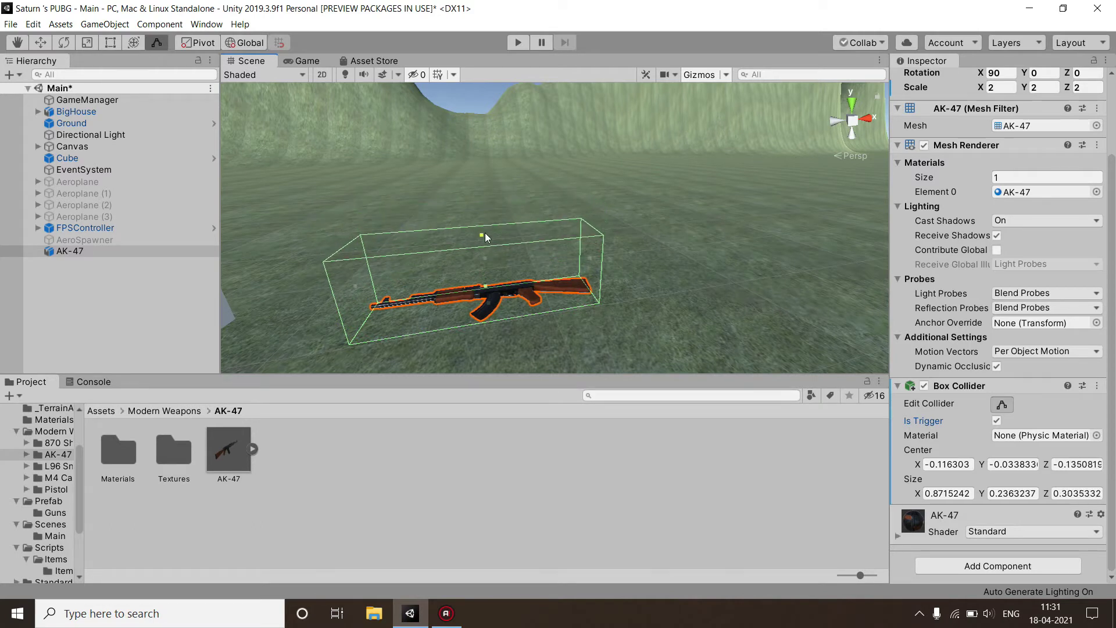
mouse_move(581, 282)
left_mouse_down("alt")
mouse_move(482, 298)
mouse_move(504, 232)
left_mouse_up("alt")
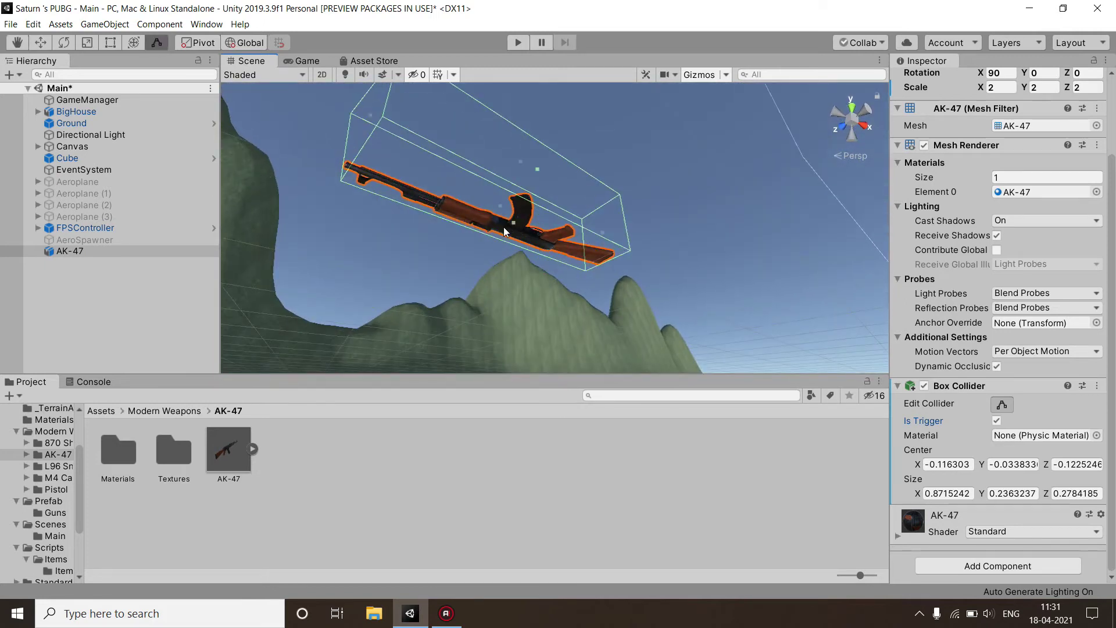
mouse_move(513, 233)
left_mouse_down("alt")
mouse_move(577, 304)
mouse_move(510, 227)
mouse_move(499, 232)
mouse_move(670, 279)
mouse_move(585, 288)
left_mouse_up("alt")
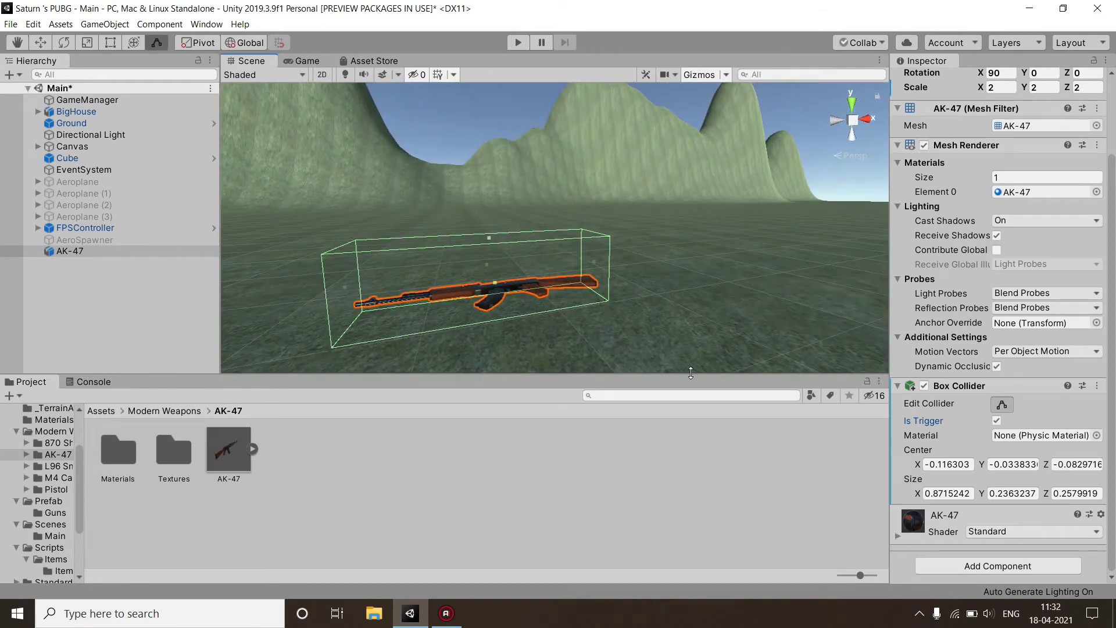
Step: Add a Rigidbody to the AK-47 with Continuous collision detection and Y position frozen
scroll(1114, 279, "up", 3)
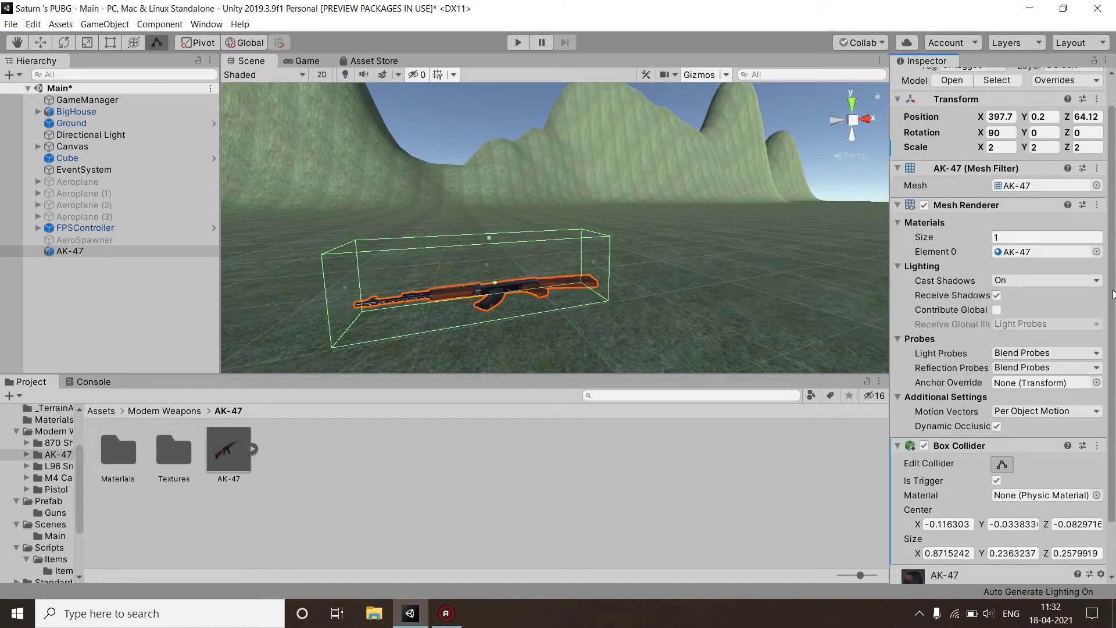
scroll(1114, 294, "down", 3)
left_click(974, 563)
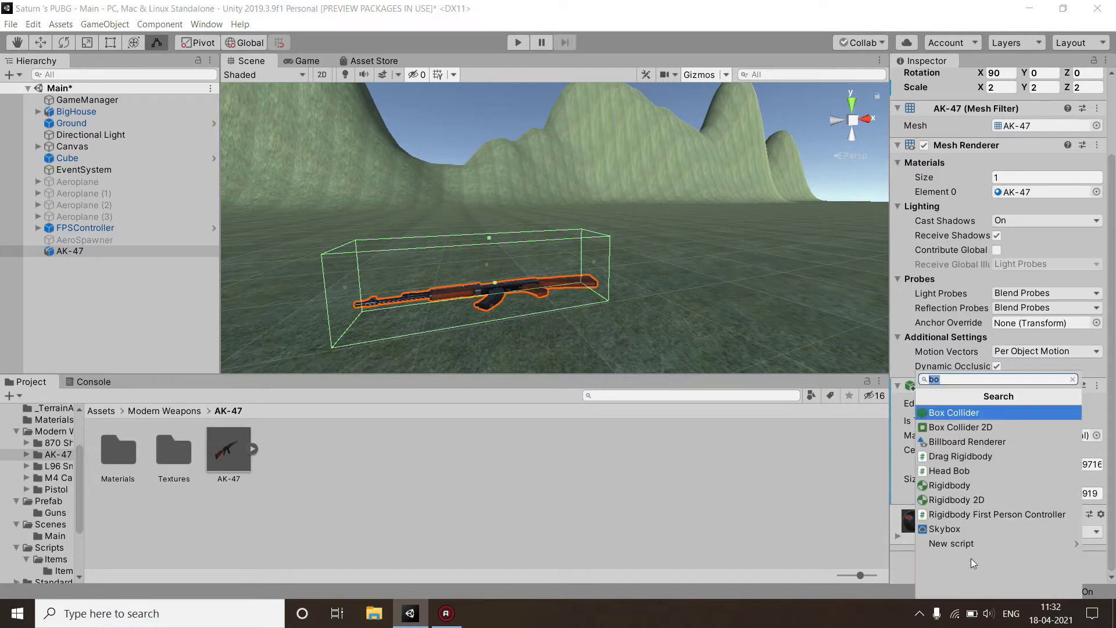
left_click(950, 486)
scroll(1114, 345, "down", 2)
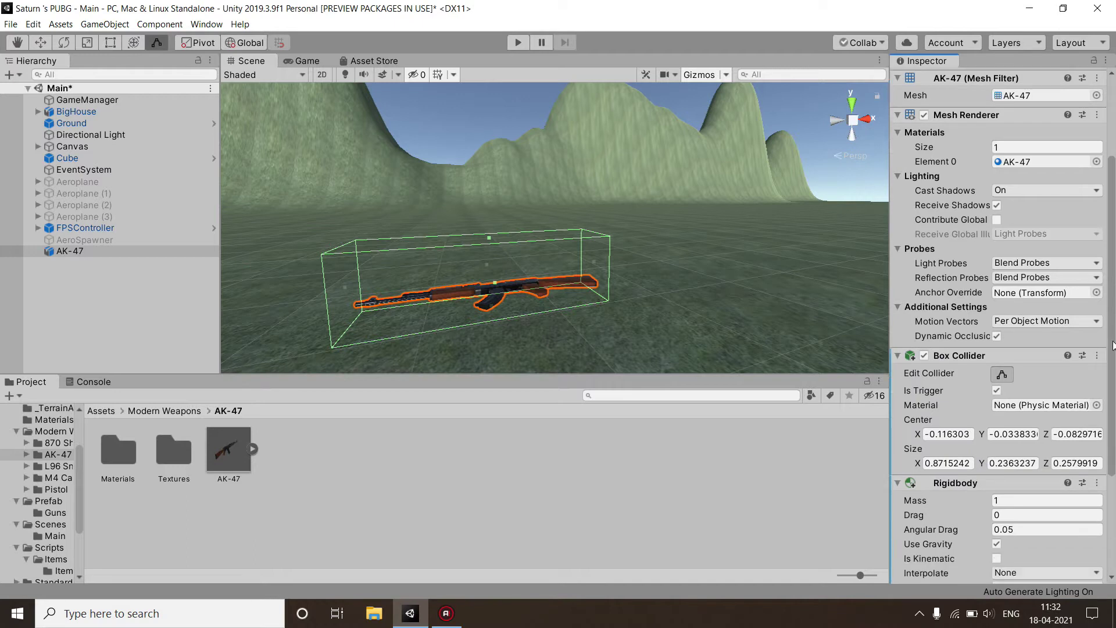
scroll(1114, 344, "down", 5)
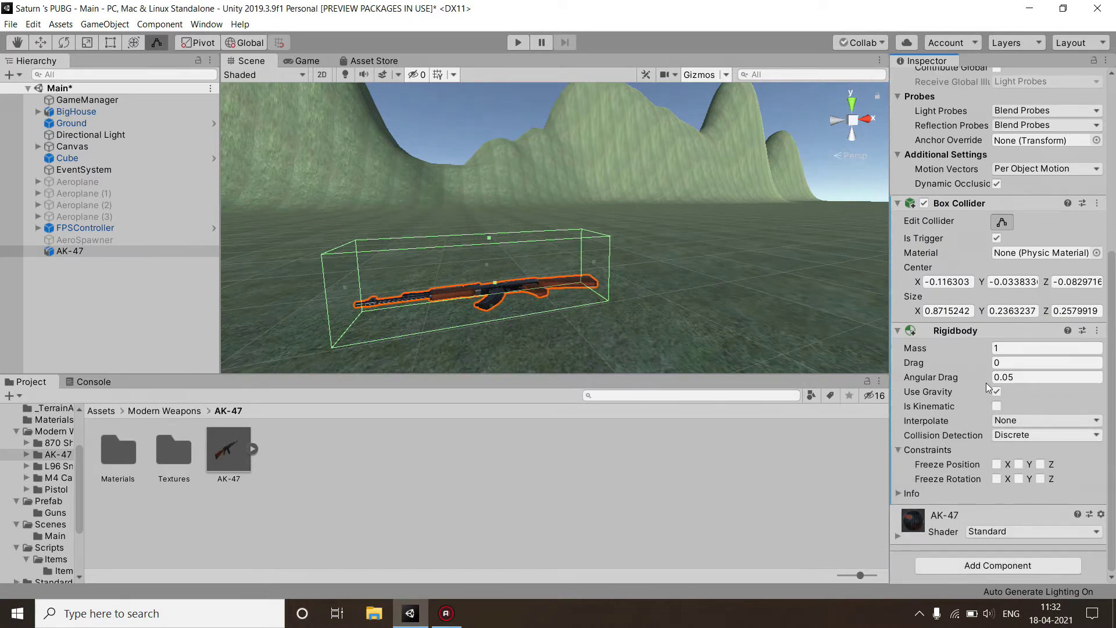
left_click(1021, 435)
left_click(1018, 460)
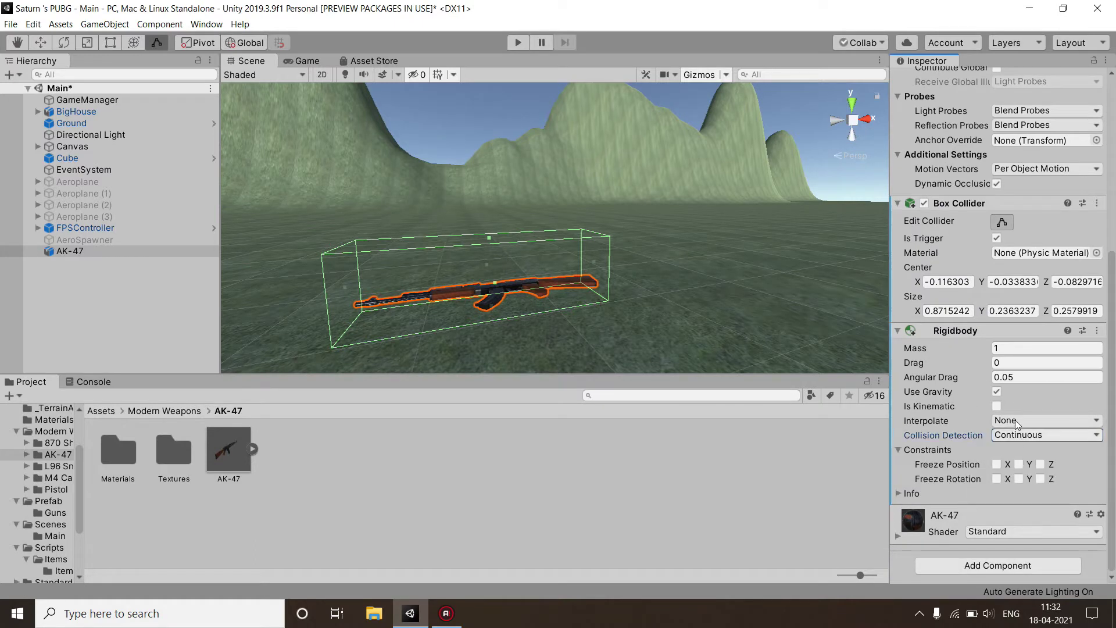
left_click(1021, 465)
Step: Reselect the AK-47 and bring up the Add Component search list
left_click(122, 297)
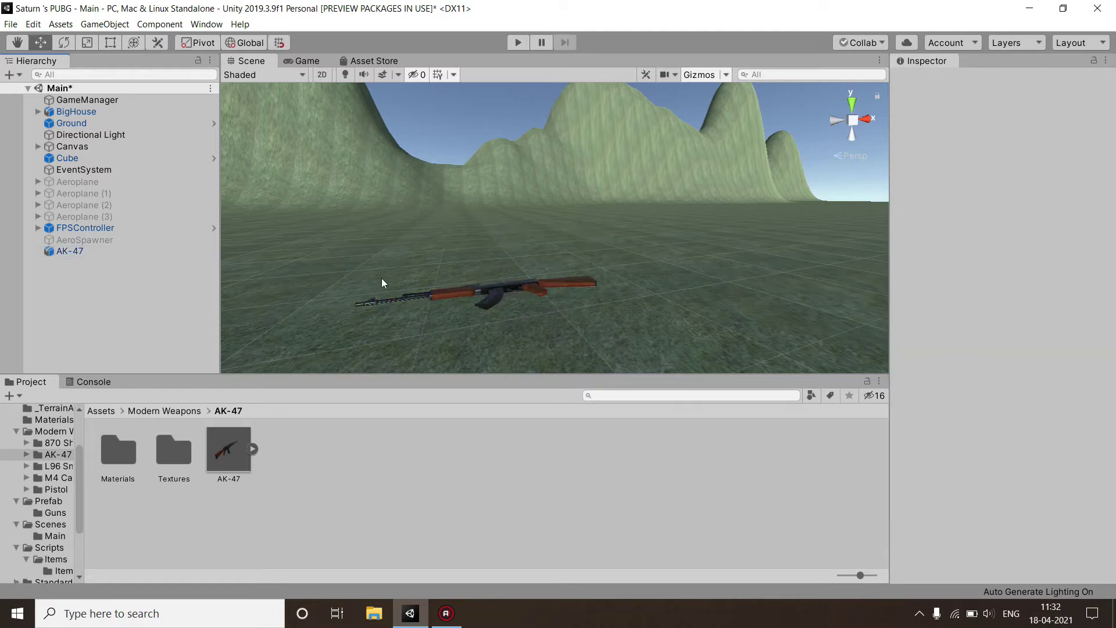
left_click(109, 251)
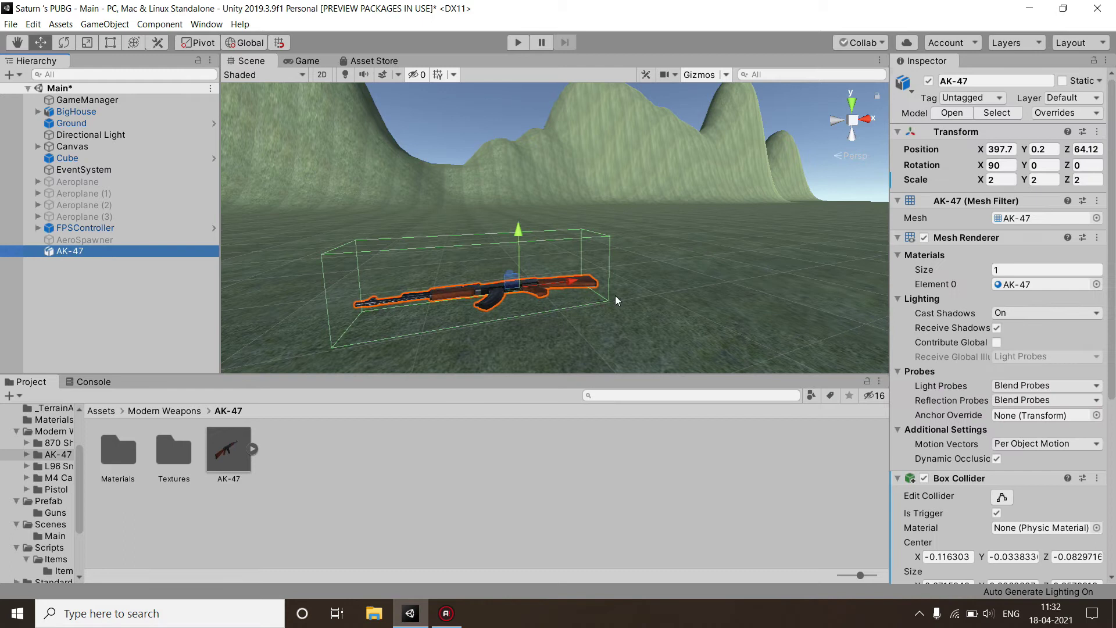
scroll(1115, 241, "down", 5)
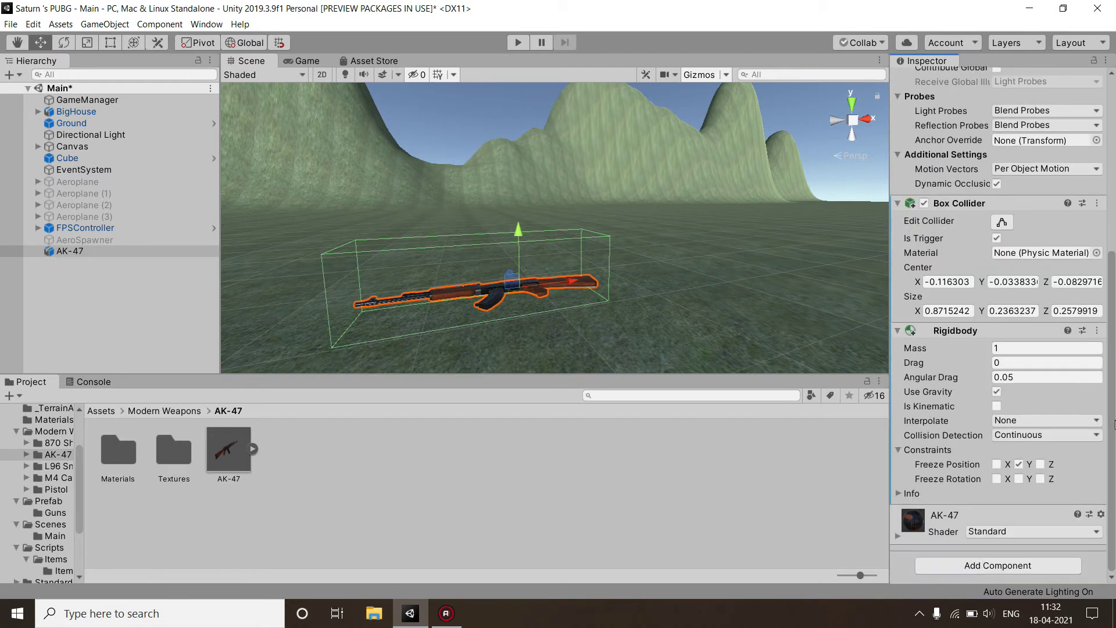
left_click(955, 564)
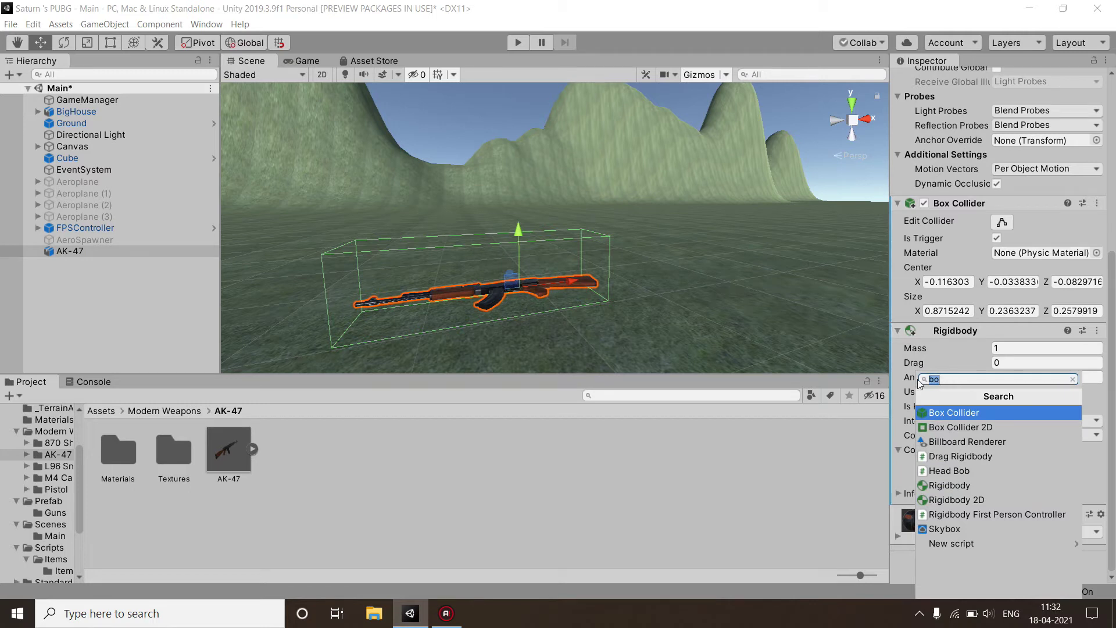
Step: Add the Item Pickup script to the AK-47 and set This Item to Ak-47
type("it")
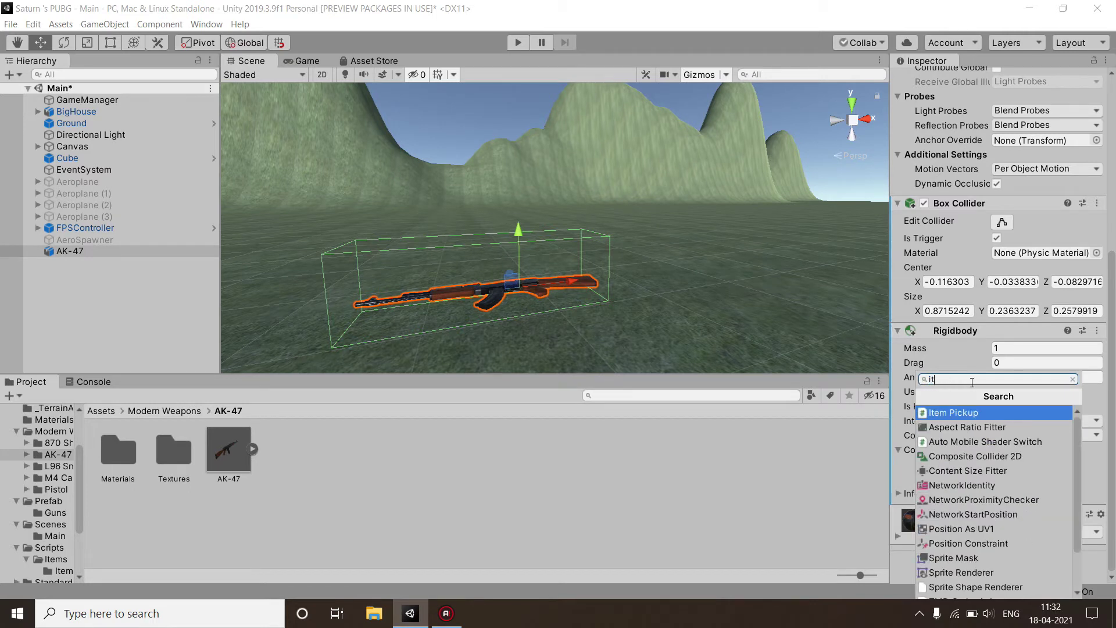
left_click(954, 413)
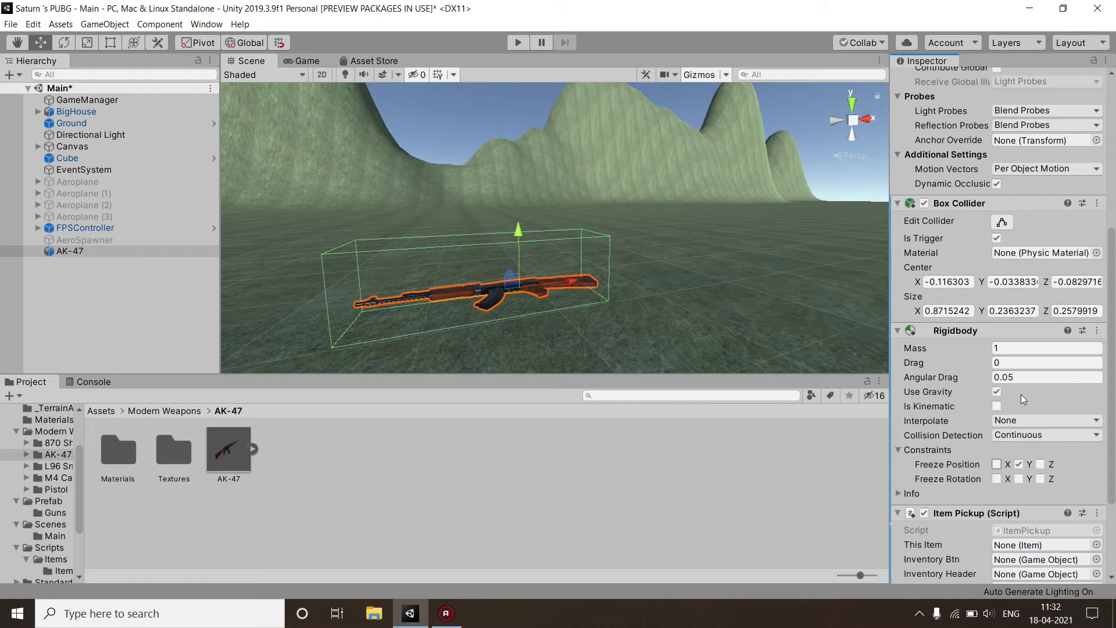
left_click_drag(1113, 299, 1115, 367)
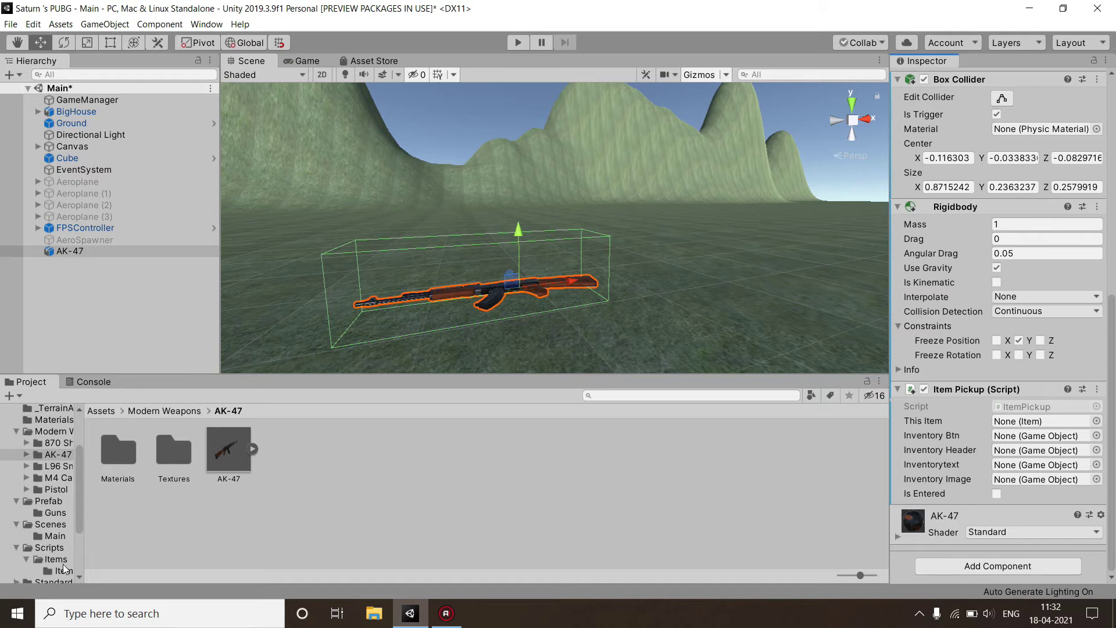
left_click(57, 559)
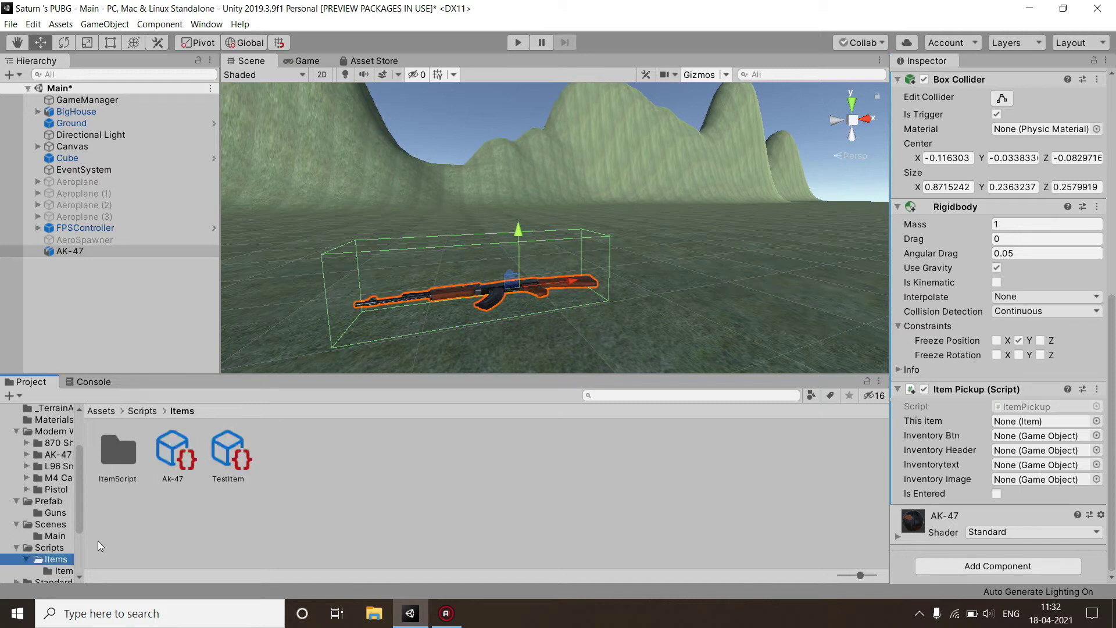
left_click_drag(175, 453, 1015, 428)
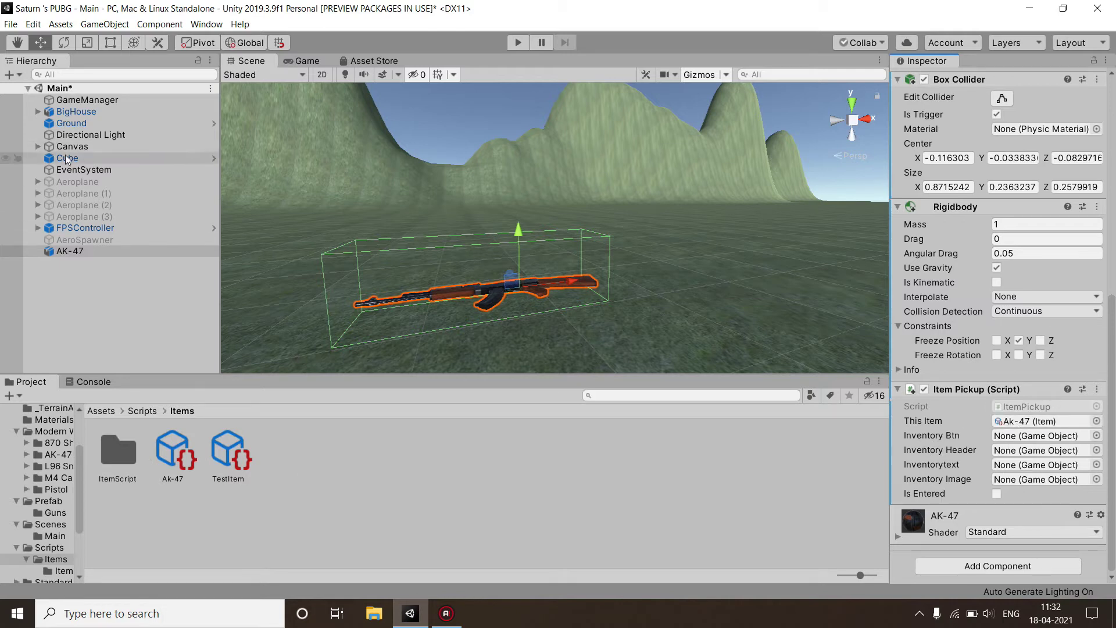
Step: Link PickuoButton, Pickuphead, Pickuptext and PickUpImage to the Item Pickup's Inventory fields
left_click(38, 146)
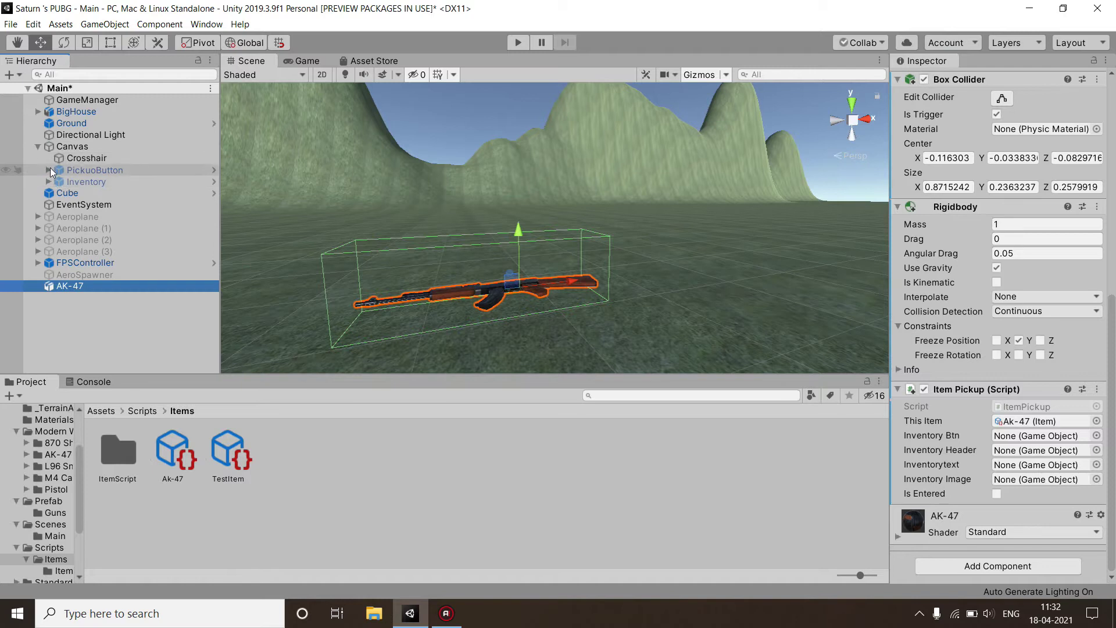
left_click_drag(49, 172, 1013, 440)
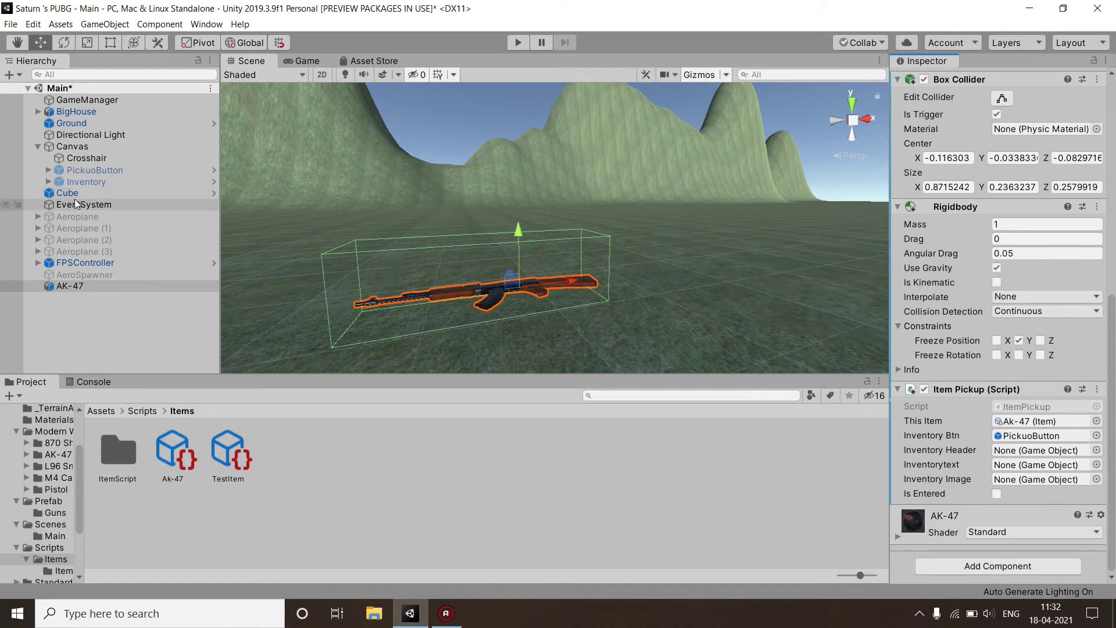
left_click(46, 181)
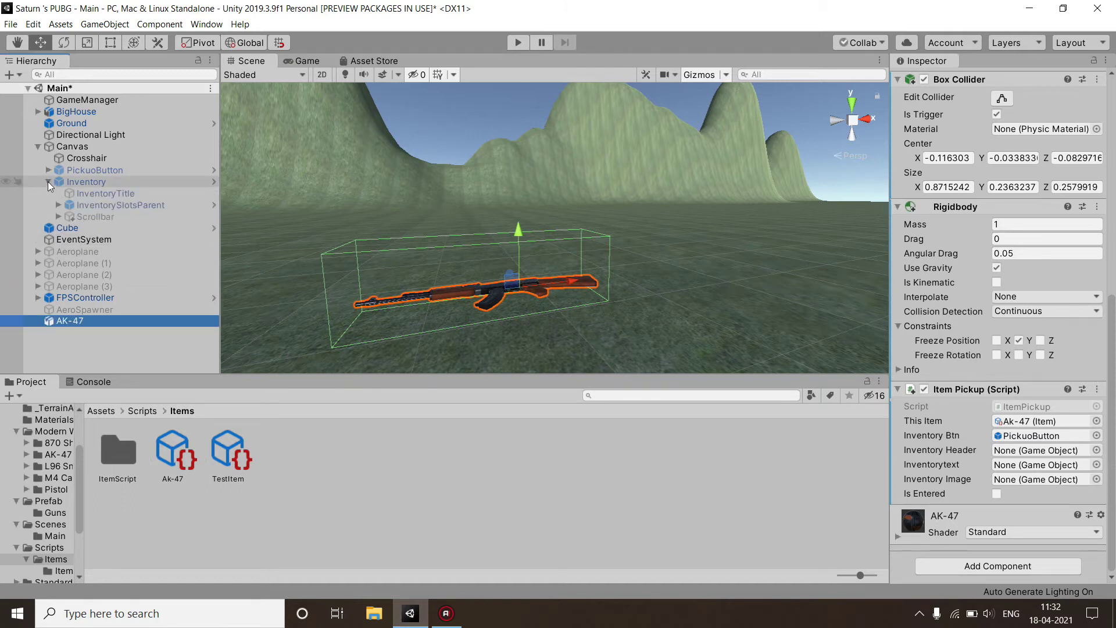
left_click(47, 181)
left_click(49, 169)
left_click_drag(102, 183, 1035, 451)
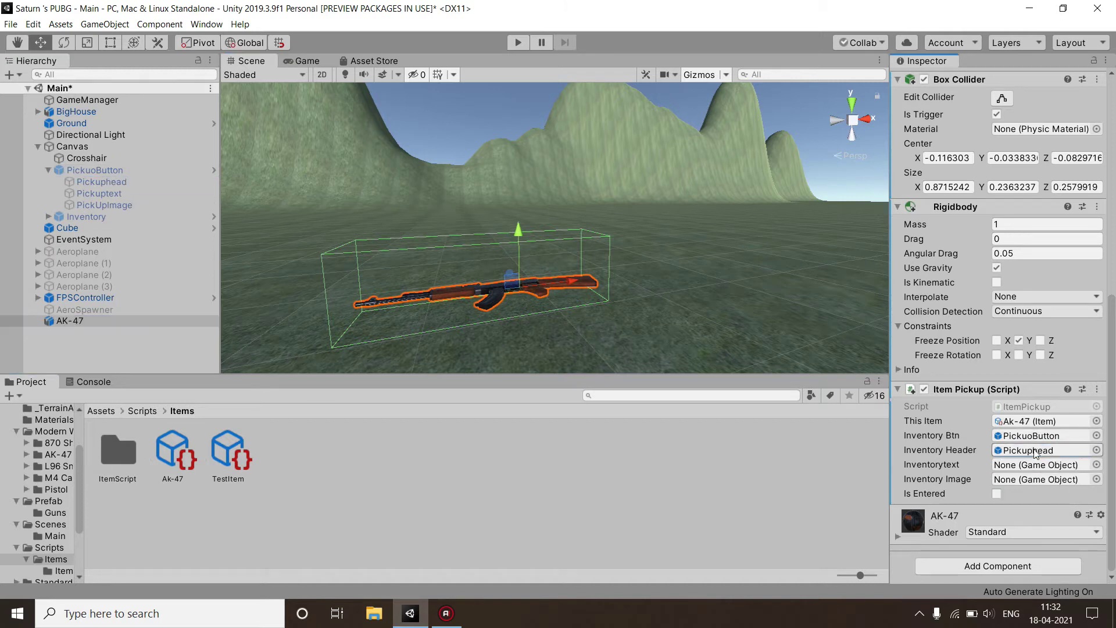
mouse_move(168, 196)
left_mouse_down()
mouse_move(348, 215)
mouse_move(1041, 465)
left_mouse_up()
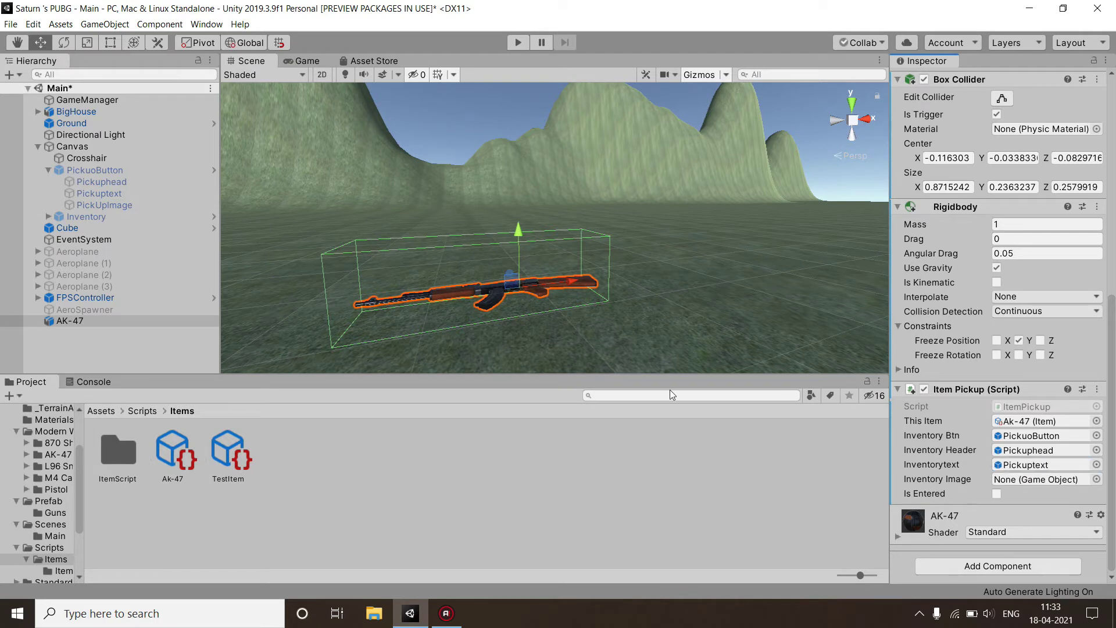
left_click_drag(142, 205, 1067, 482)
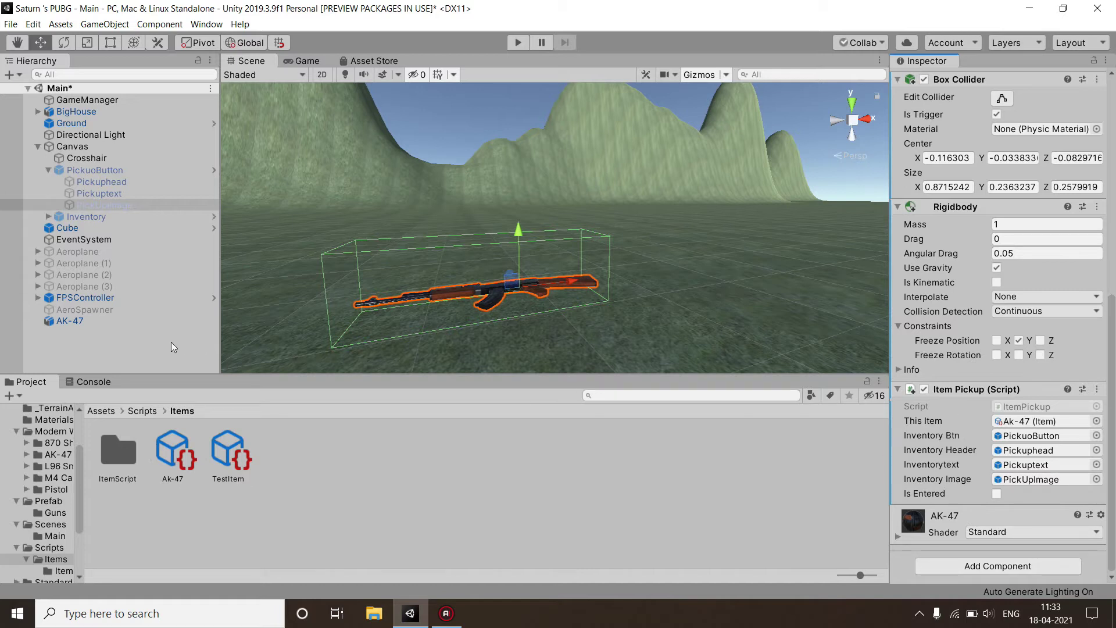
left_click(44, 149)
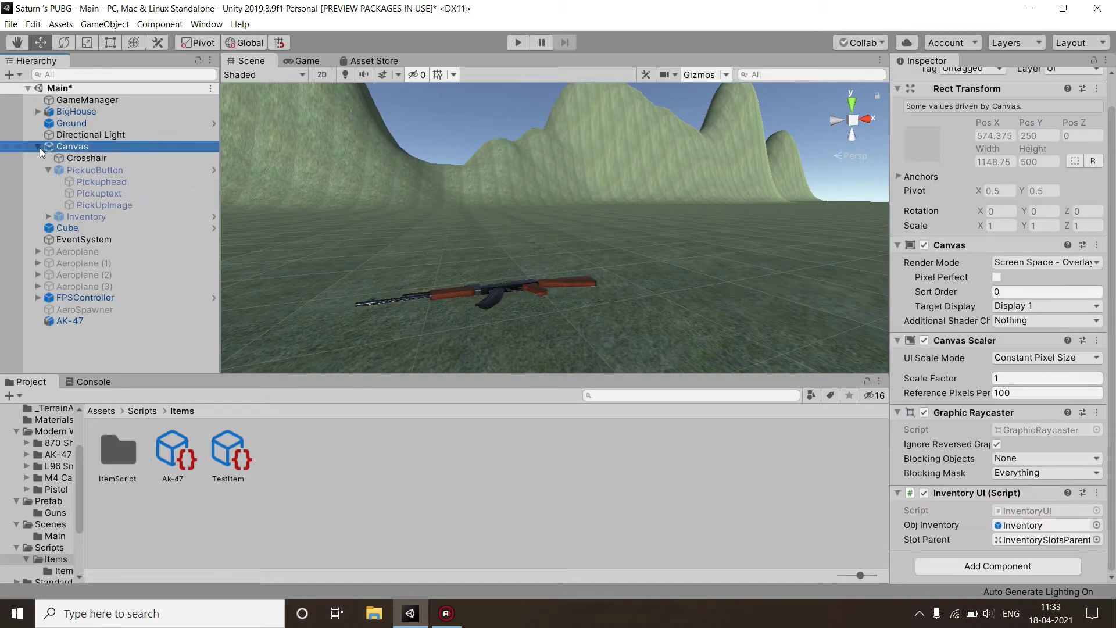
left_click(176, 459)
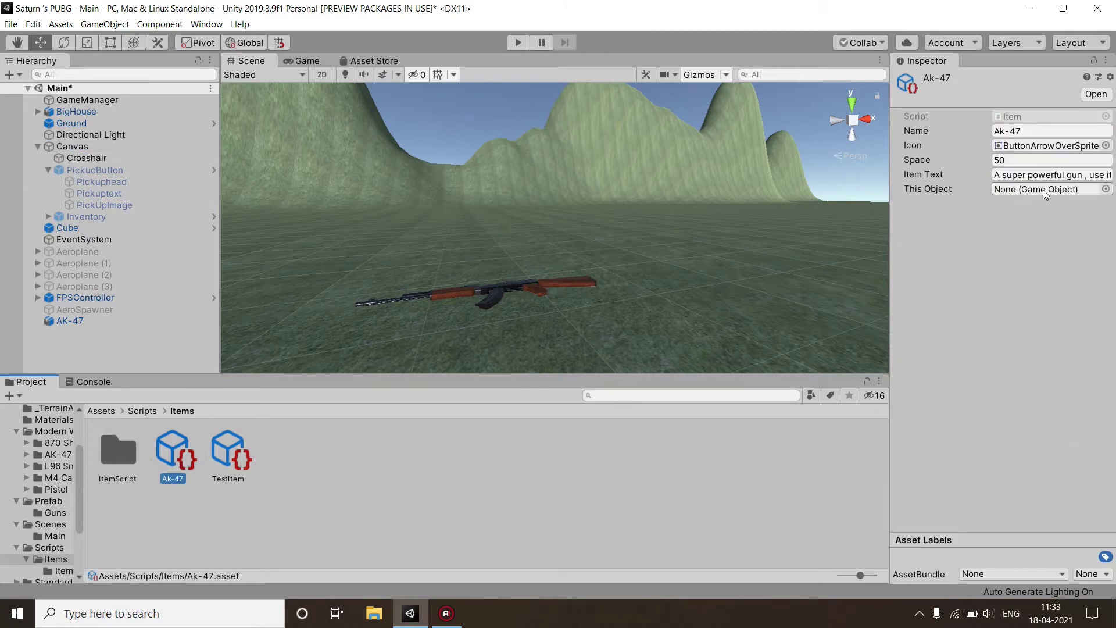
left_click(89, 321)
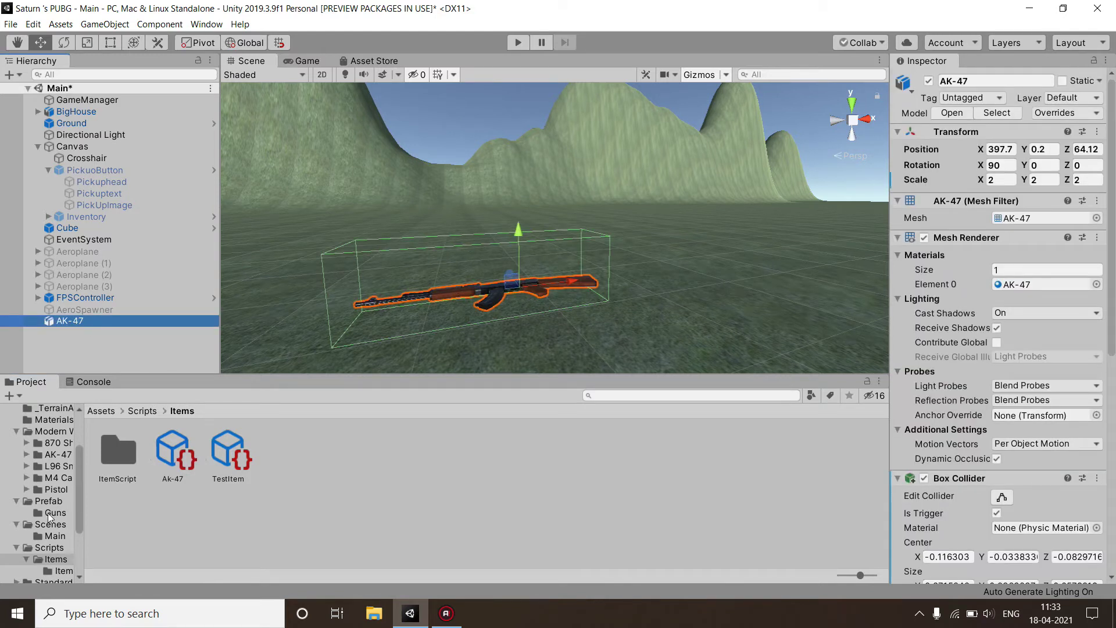
left_click_drag(78, 473, 82, 499)
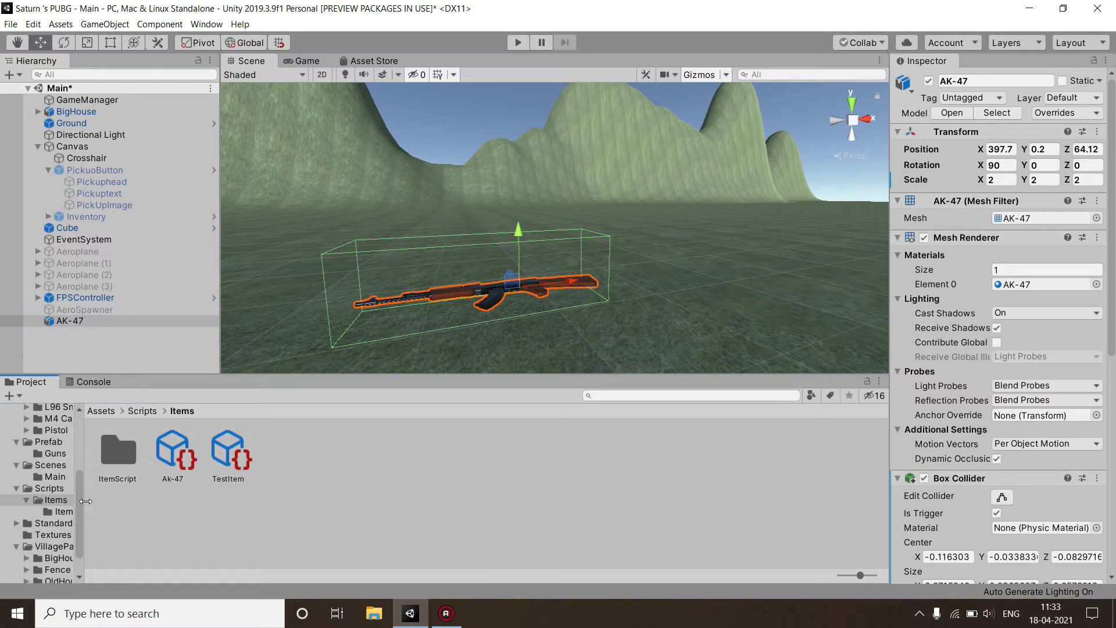
Step: Save the AK-47 as a Prefab Variant in the Assets/Prefab/Guns folder
scroll(86, 503, "down", 1)
scroll(85, 501, "up", 1)
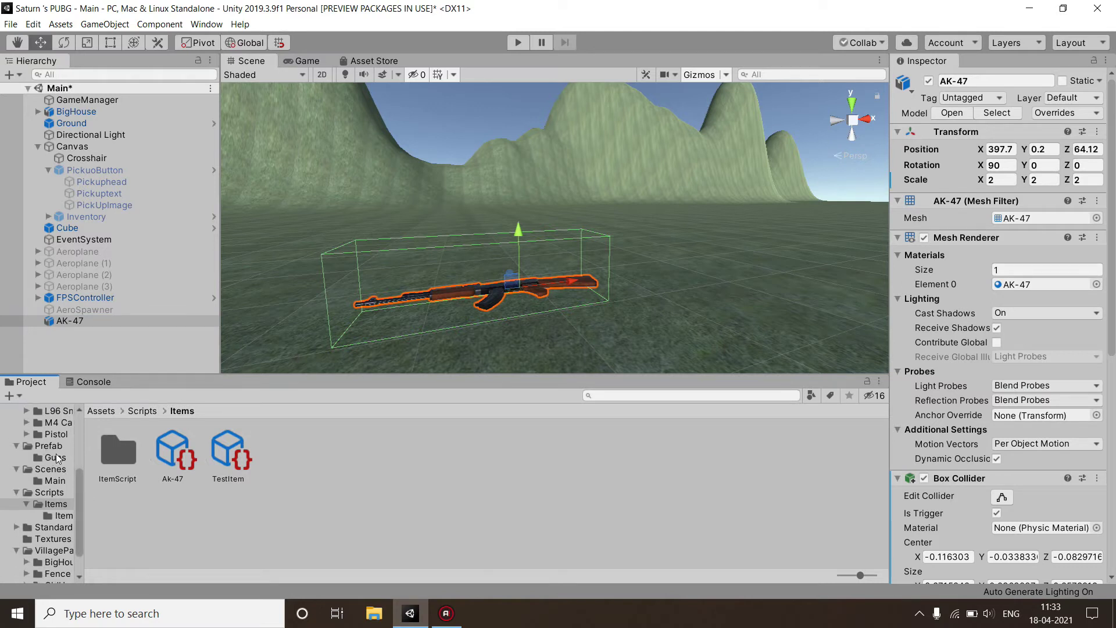
left_click(54, 457)
left_click(42, 447)
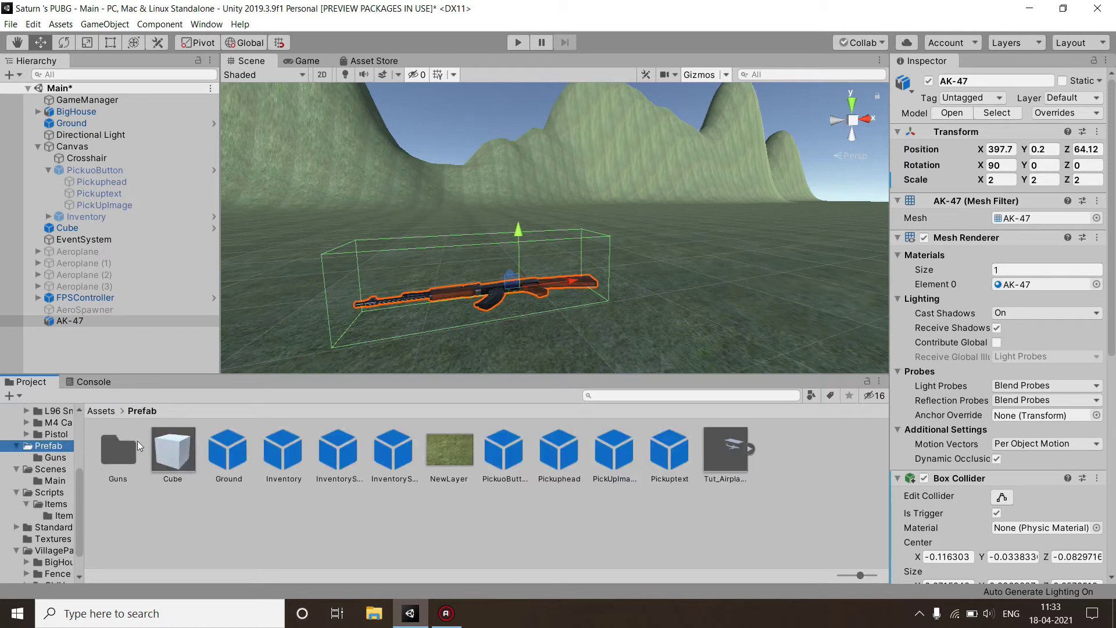
double_click(107, 459)
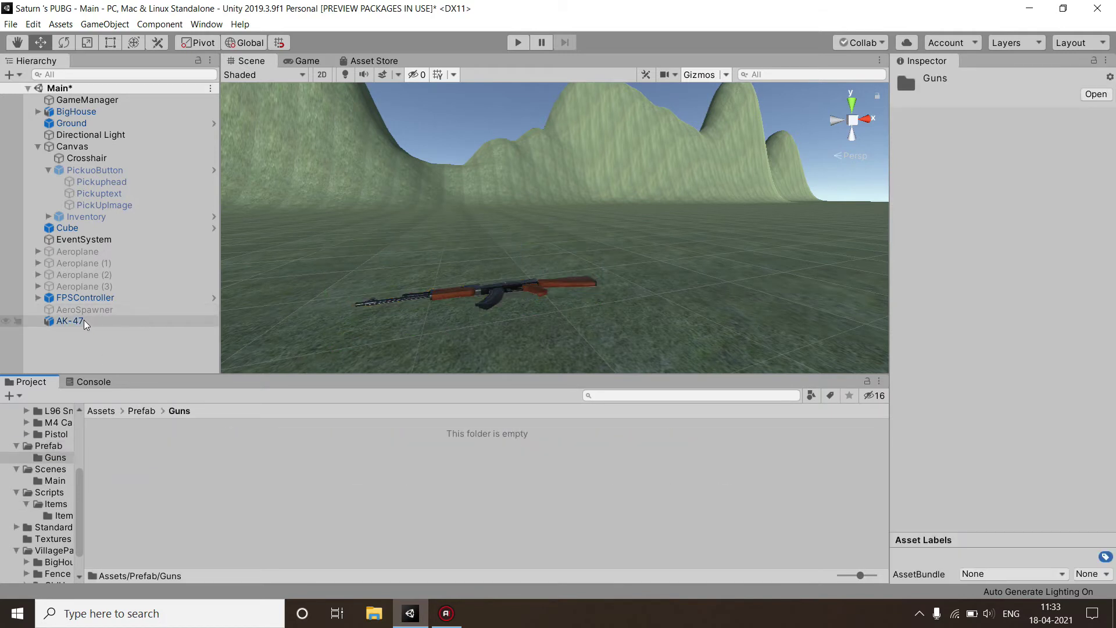
left_click(83, 320)
left_click_drag(82, 320, 129, 456)
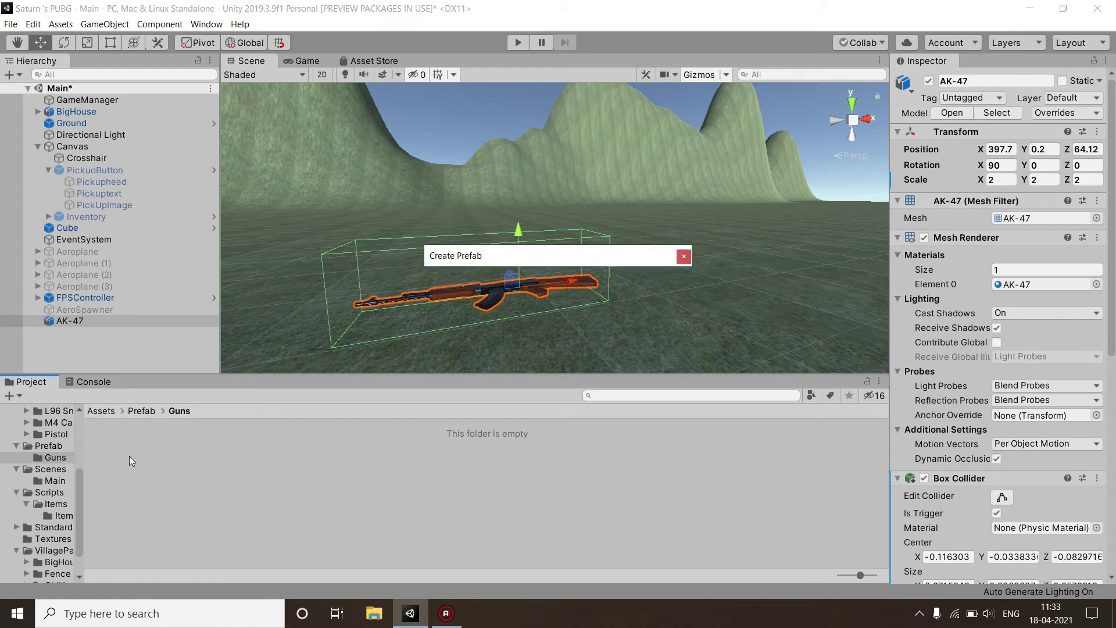
left_click(589, 332)
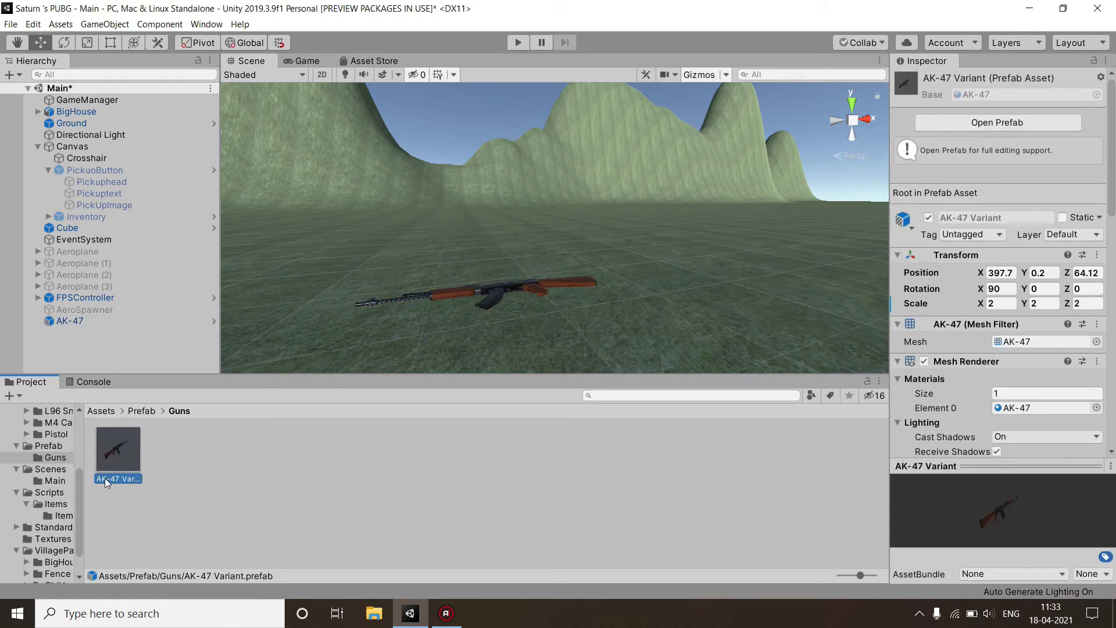
Step: Delete the original AK-47 from the scene
mouse_move(1112, 183)
left_mouse_down()
mouse_move(1114, 411)
mouse_move(1114, 128)
left_mouse_up()
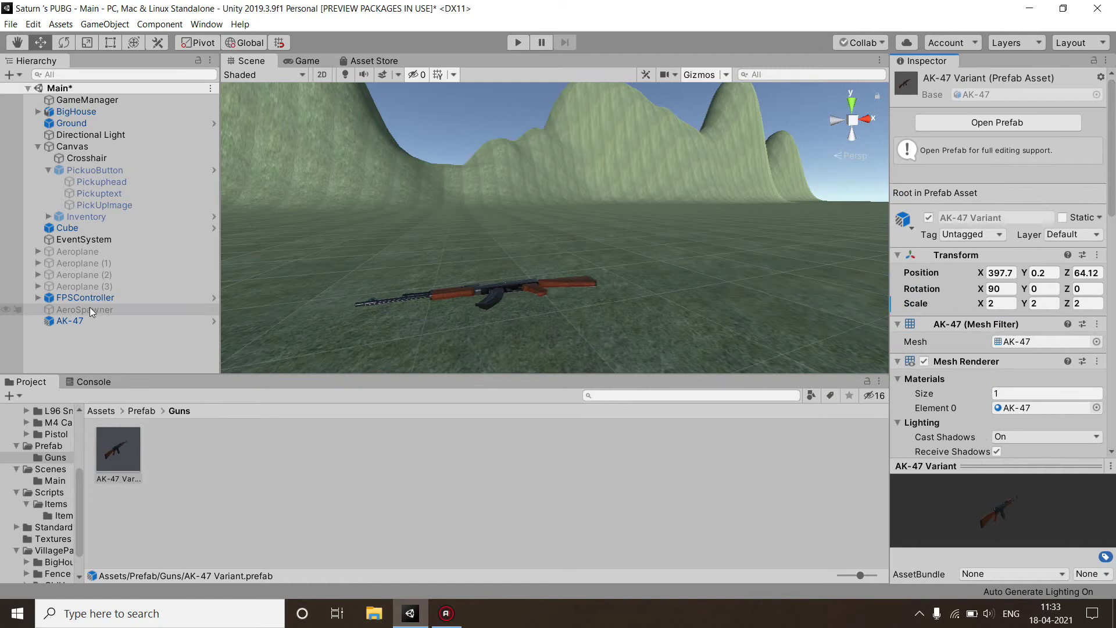
left_click(80, 323)
key("Delete")
Step: Place the AK-47 Variant prefab into the scene Hierarchy
left_click_drag(118, 449, 117, 330)
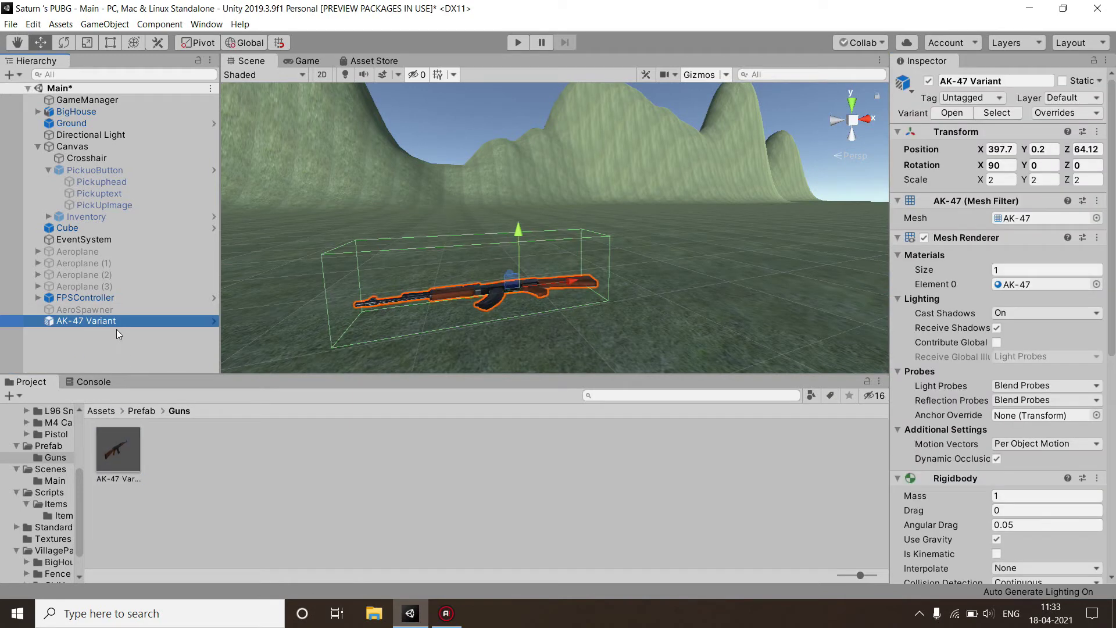
left_click(103, 334)
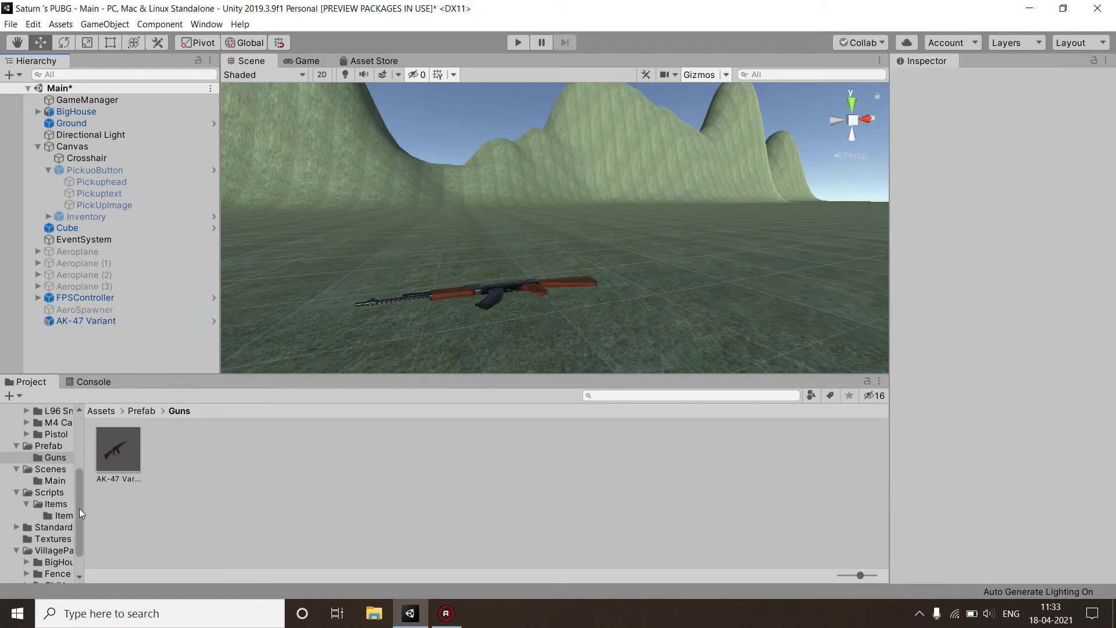
left_click(64, 515)
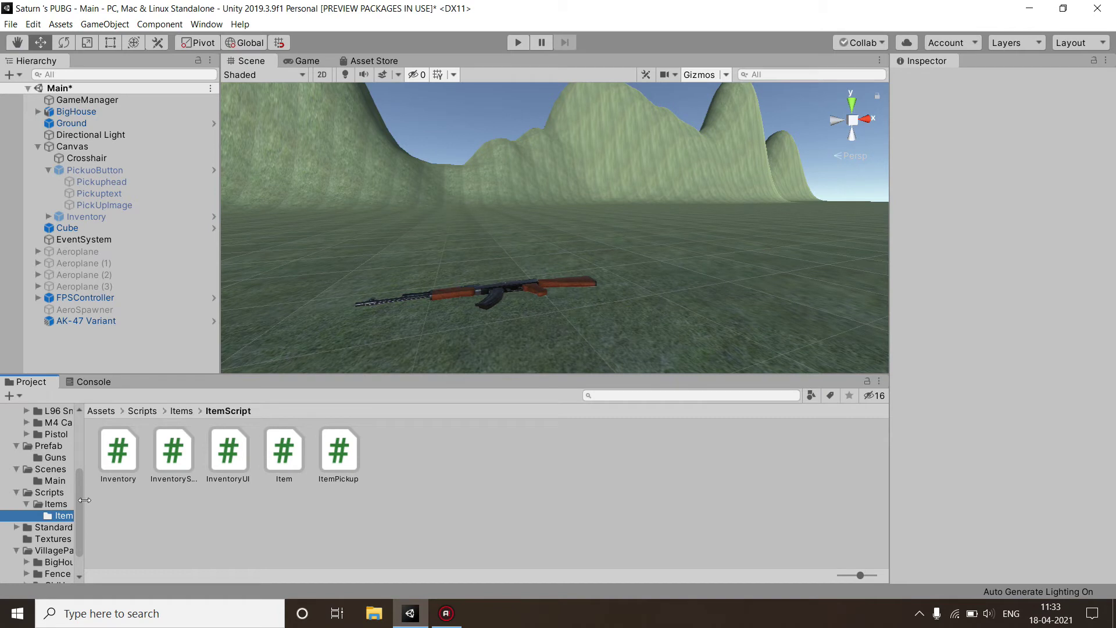
left_click(35, 504)
Step: Set the Ak-47 item's This Object to AK-47 Variant and enter Play mode
left_click(162, 456)
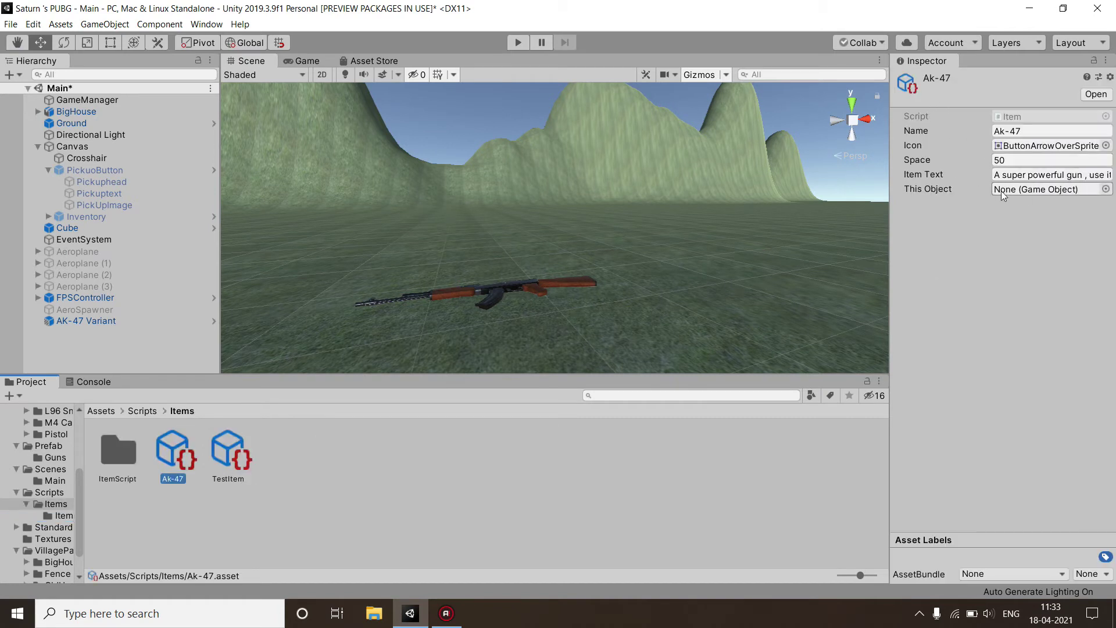
left_click(1106, 189)
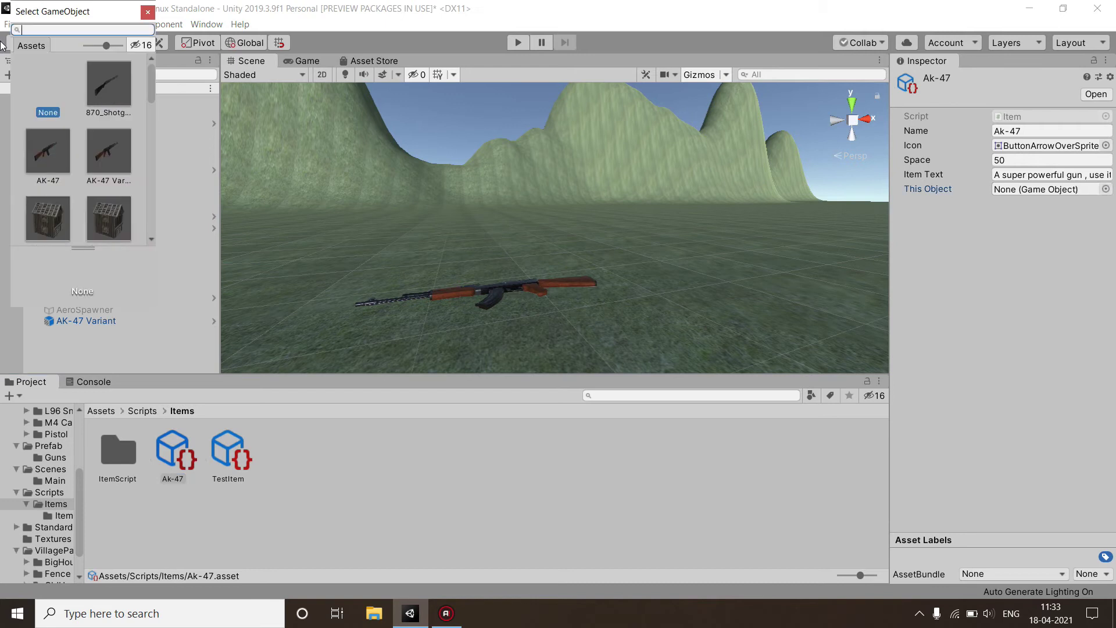
left_click(109, 157)
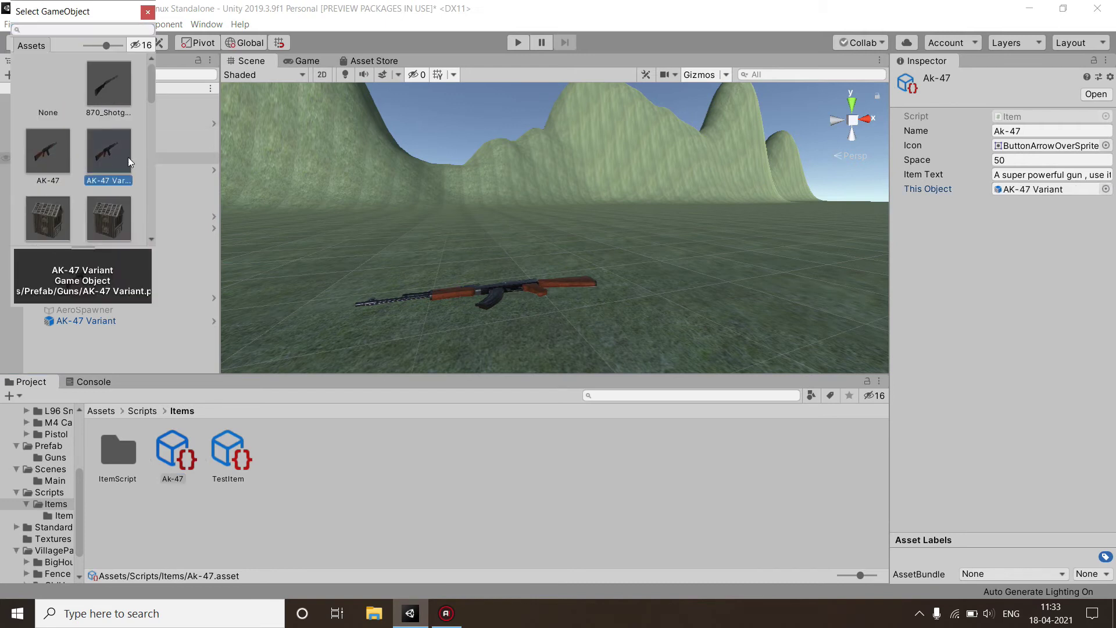
left_click(148, 12)
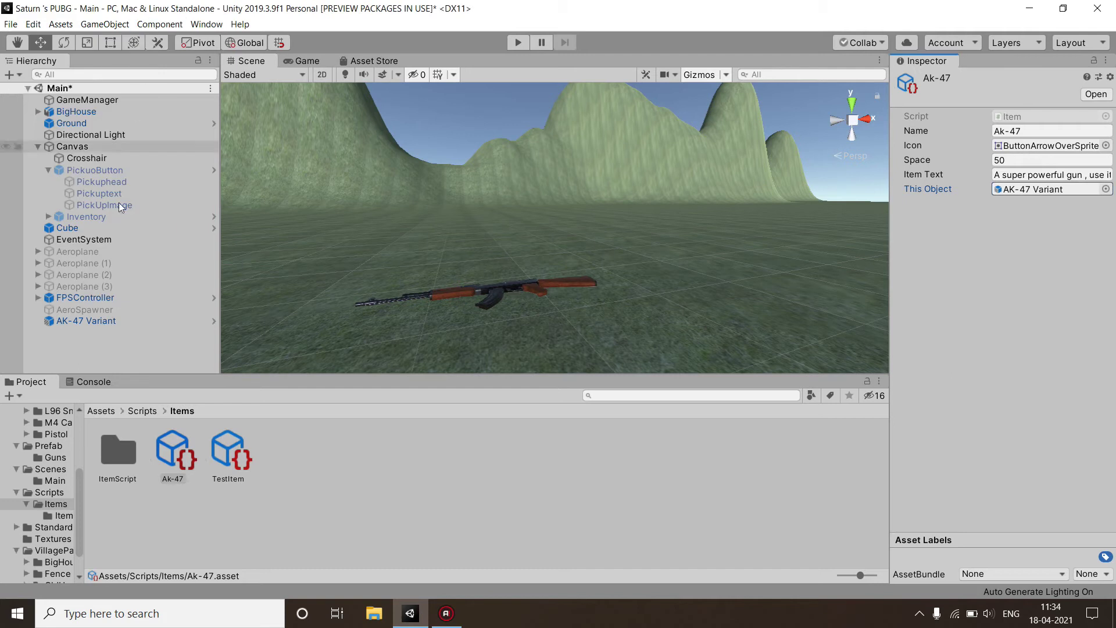
left_click(129, 341)
left_click(518, 42)
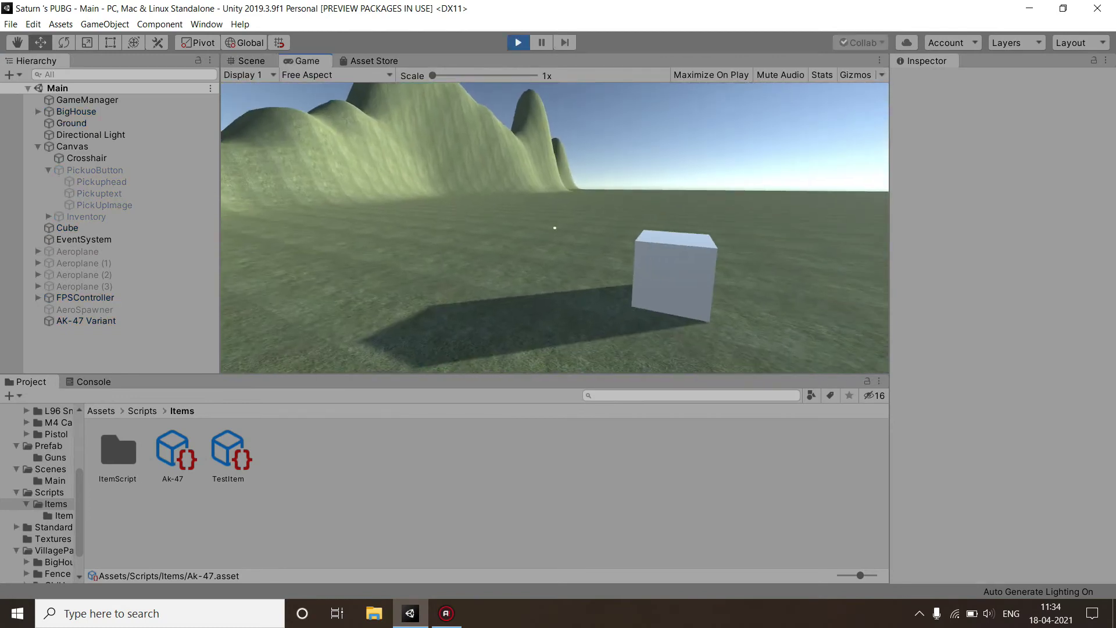
Step: Walk the player toward the AK-47 with D and W, then stop Play mode
key("d")
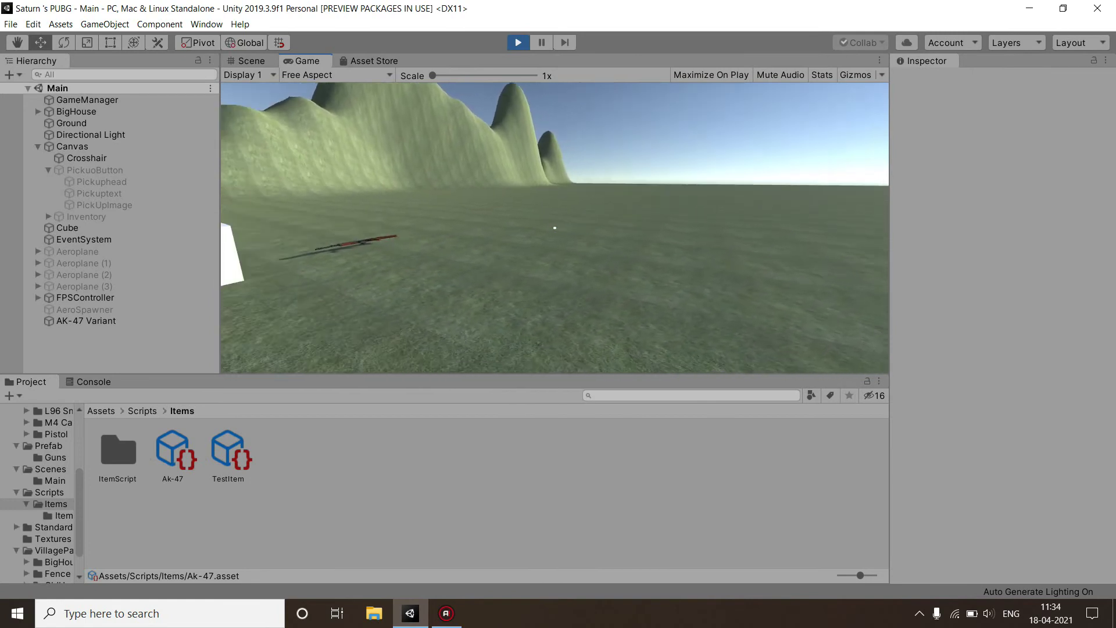
key("w")
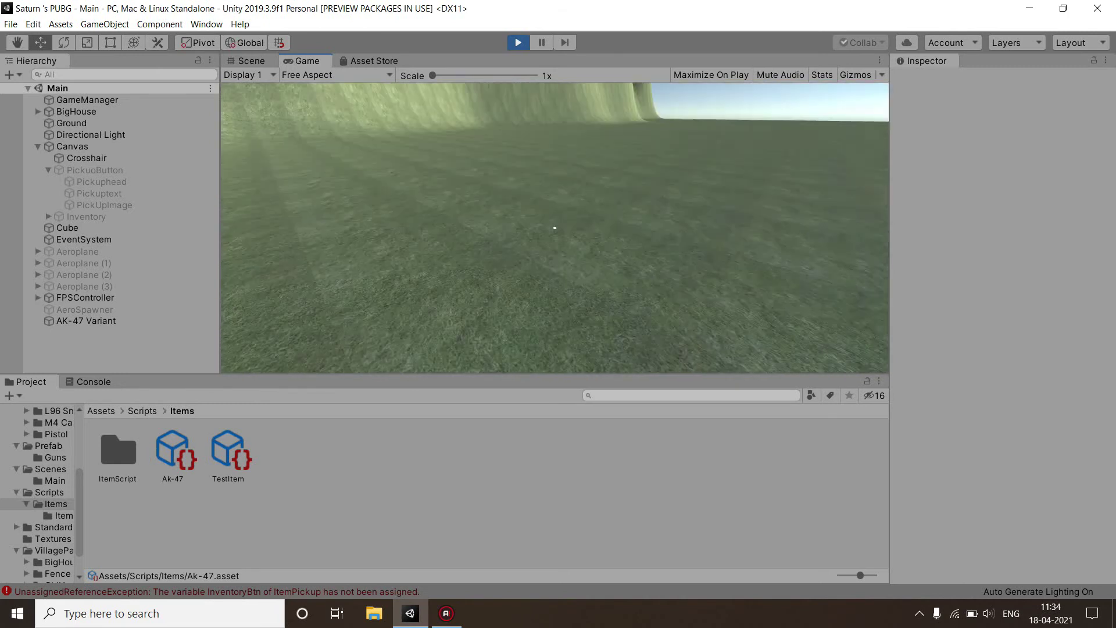
key("ctrl+p")
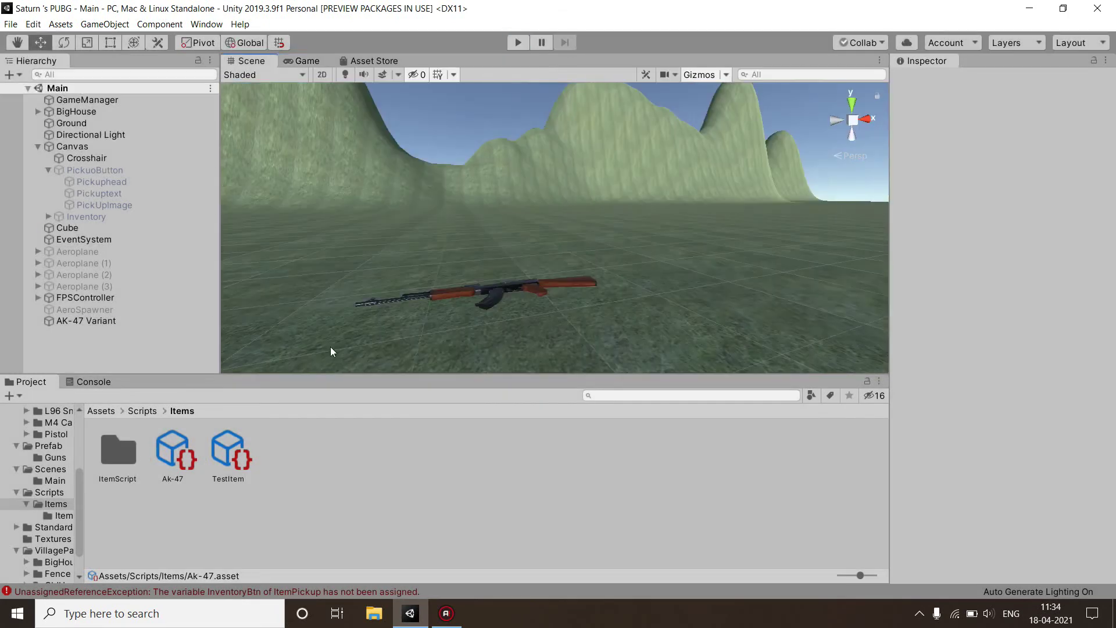
Step: Inspect the InventoryBtn unassigned-reference error, clear the Console, and select AK-47 Variant
left_click(88, 382)
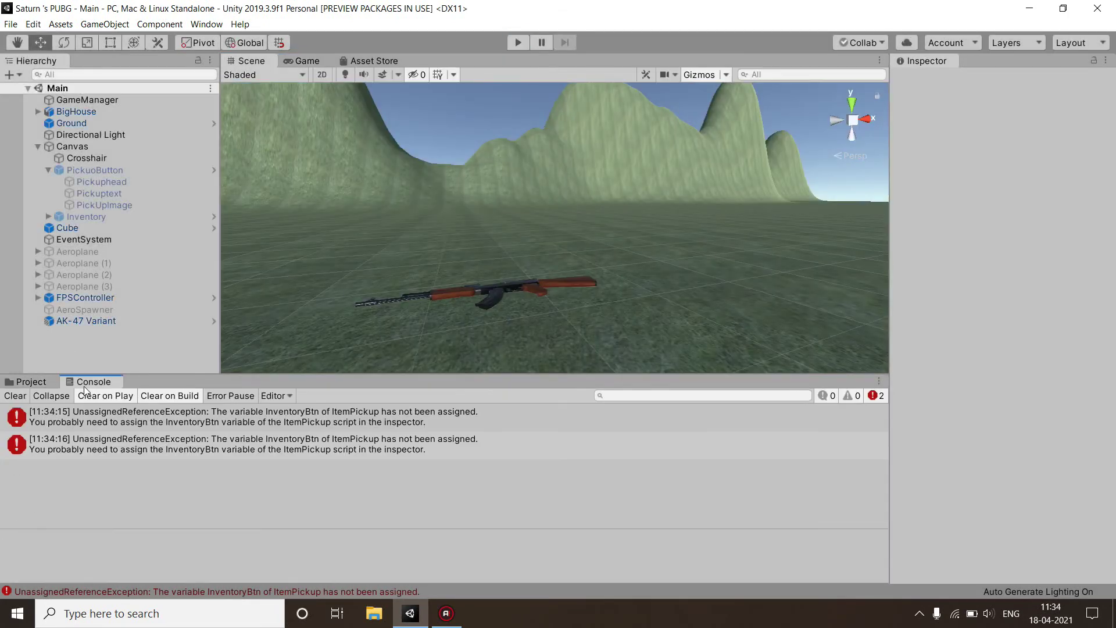
left_click(72, 422)
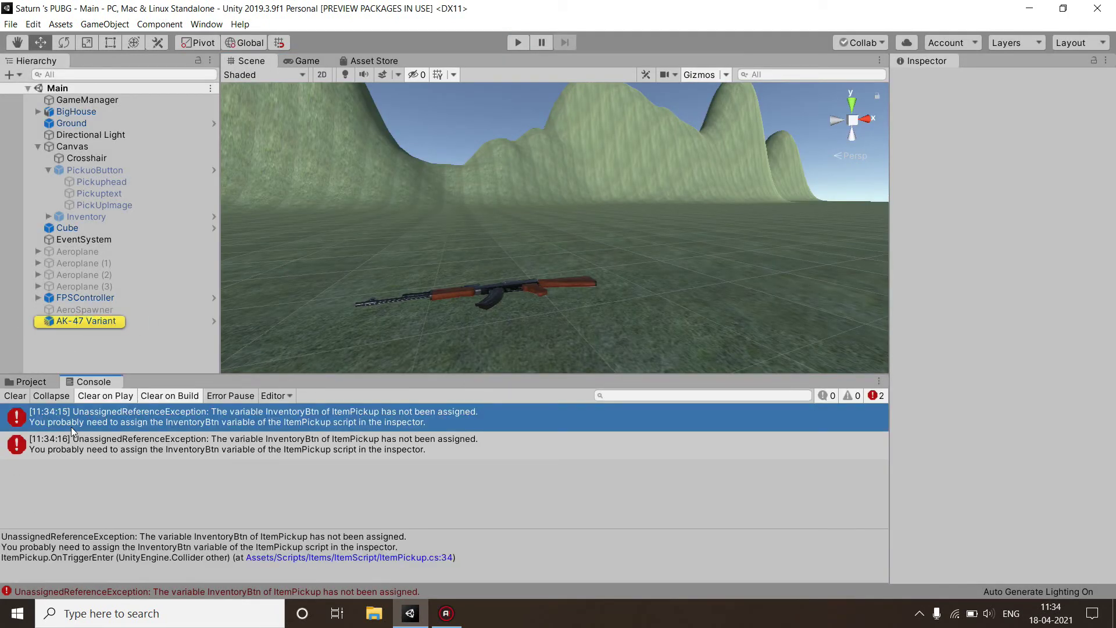
left_click(22, 396)
left_click(29, 382)
left_click(86, 321)
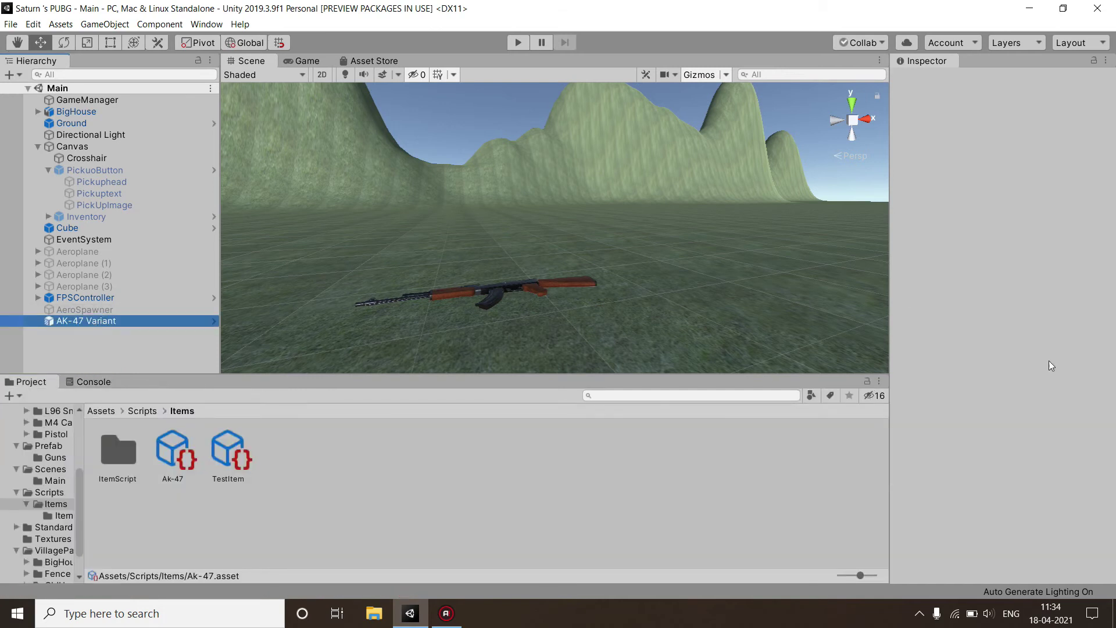
scroll(1075, 407, "down", 5)
Step: Select the AK-47 Variant prefab asset in Prefab/Guns to show its Item Pickup fields
scroll(1103, 490, "down", 2)
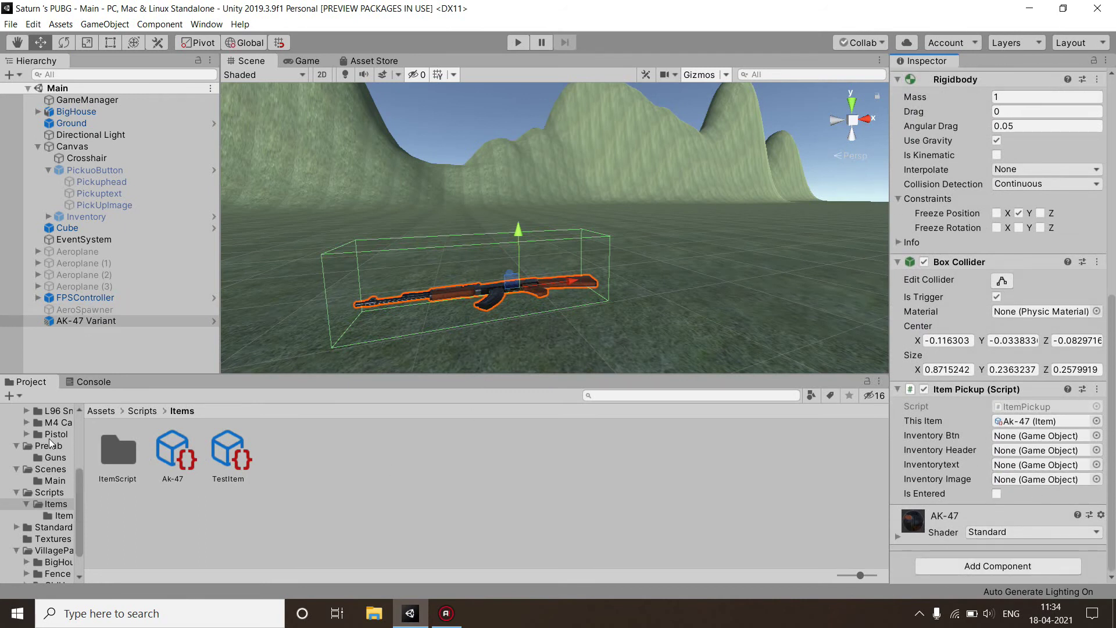
left_click(50, 457)
left_click(140, 457)
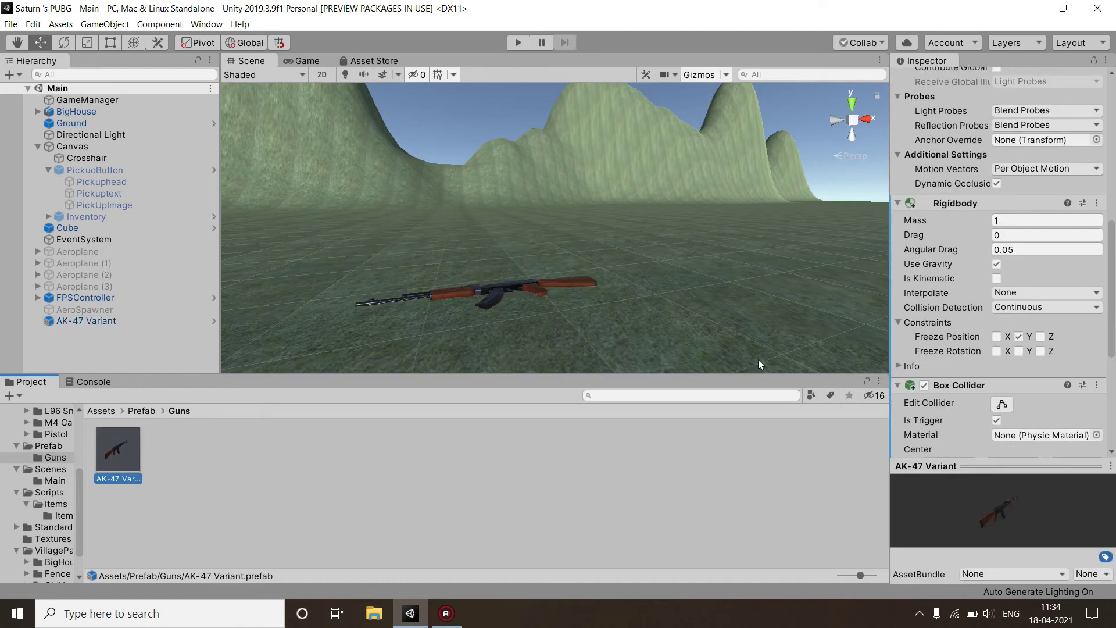
left_click_drag(1114, 299, 1113, 335)
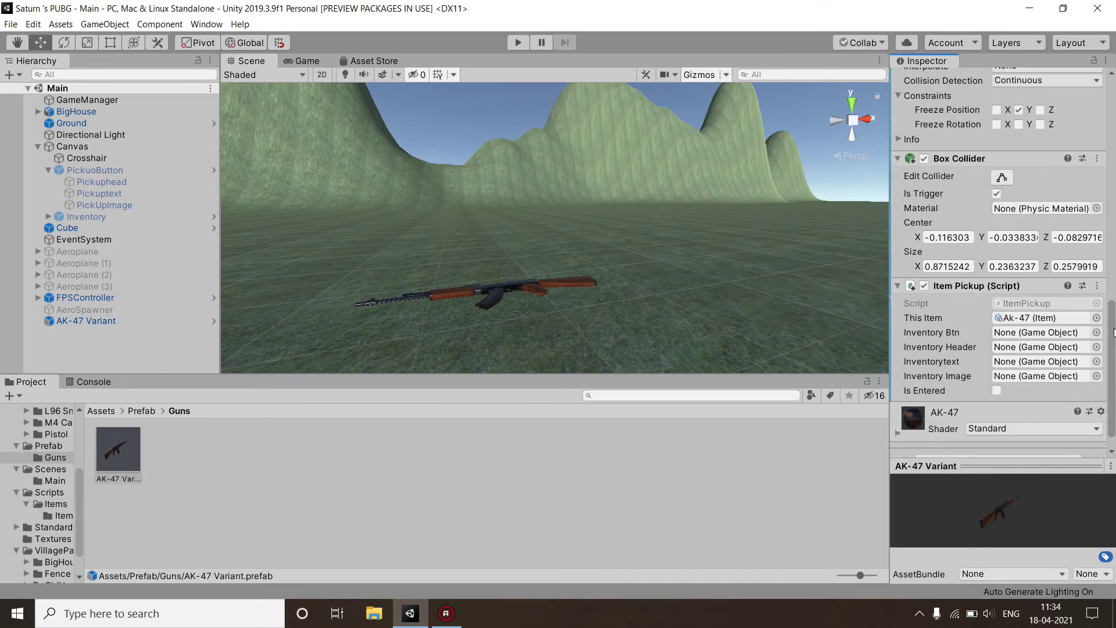
left_click(1097, 332)
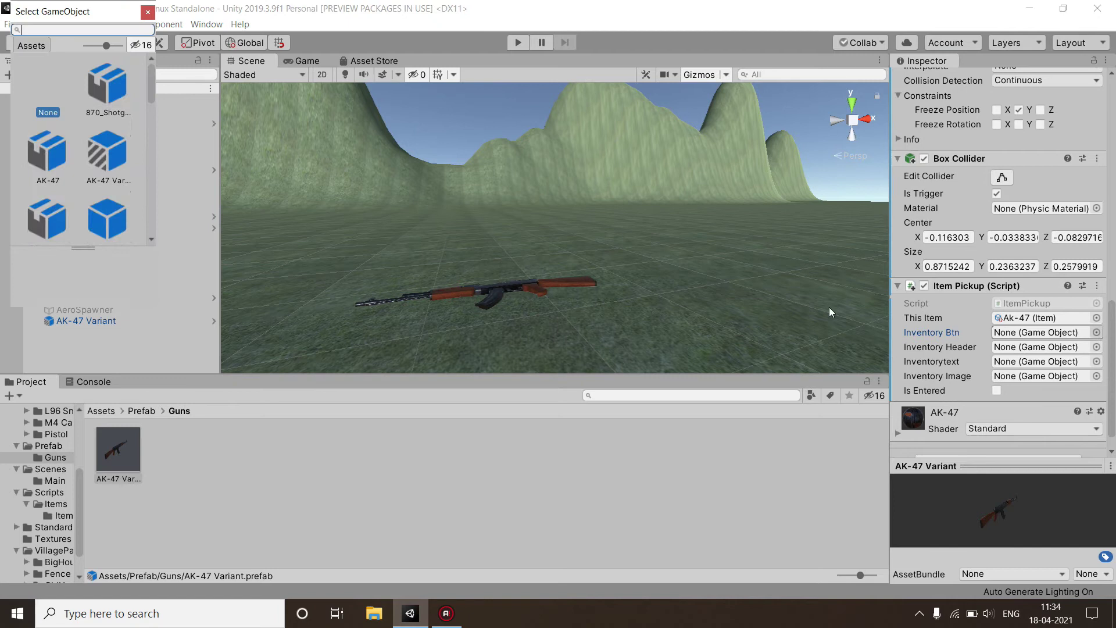
left_click(147, 16)
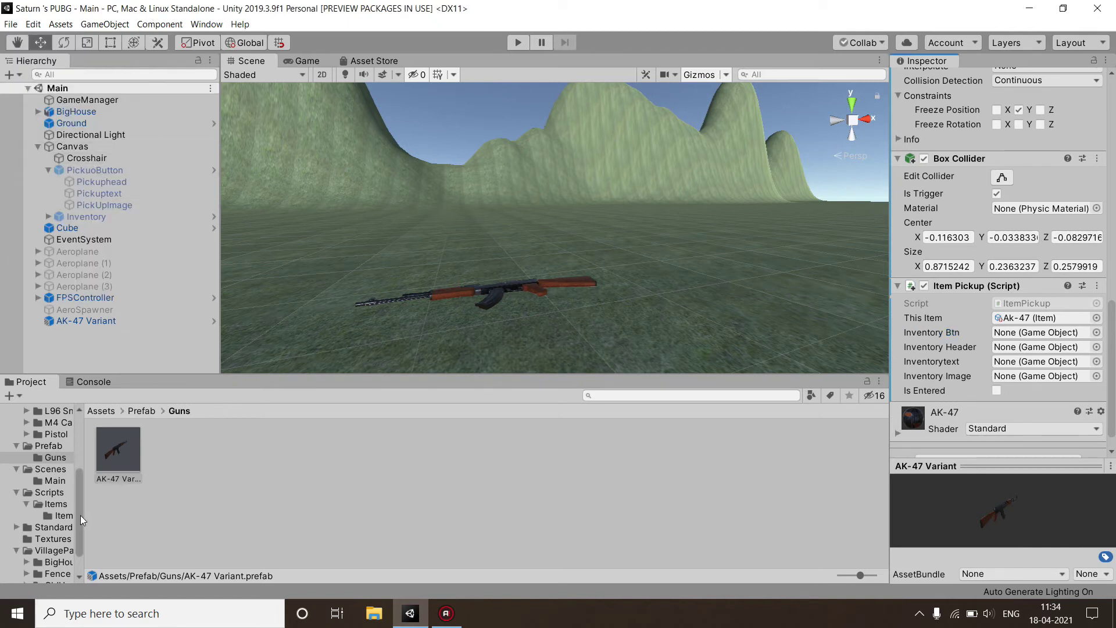
Step: Assign PickuoButton, Pickuphead, Pickuptext and PickUpImage prefabs to the Inventory Btn, Header, text and Image fields
left_click(48, 446)
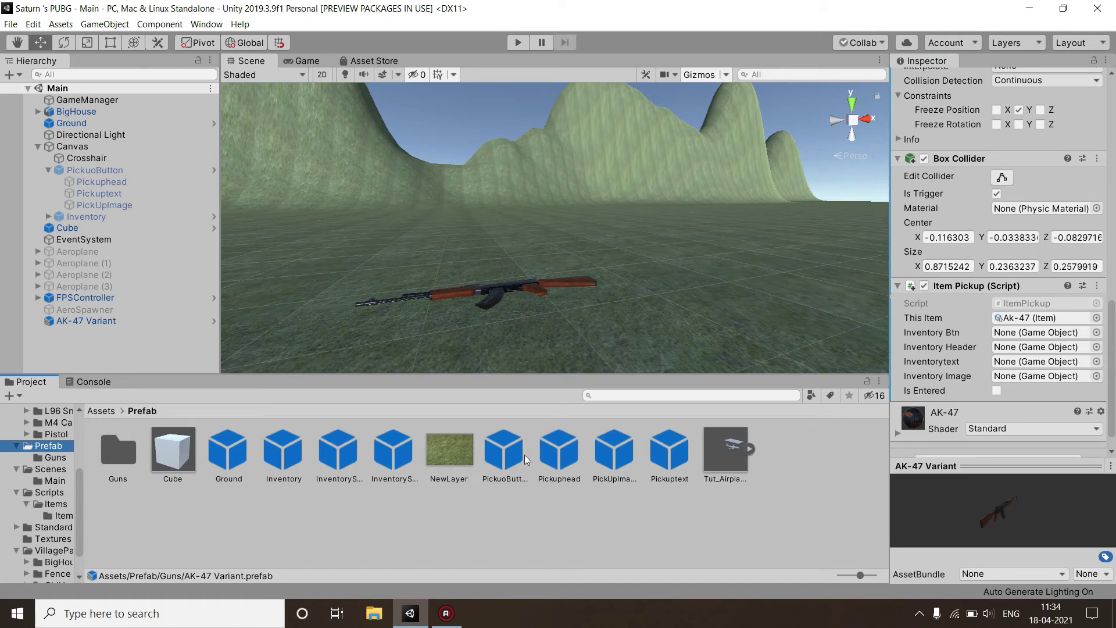
left_click_drag(494, 449, 1029, 337)
left_click(575, 474)
left_click_drag(839, 436, 1035, 348)
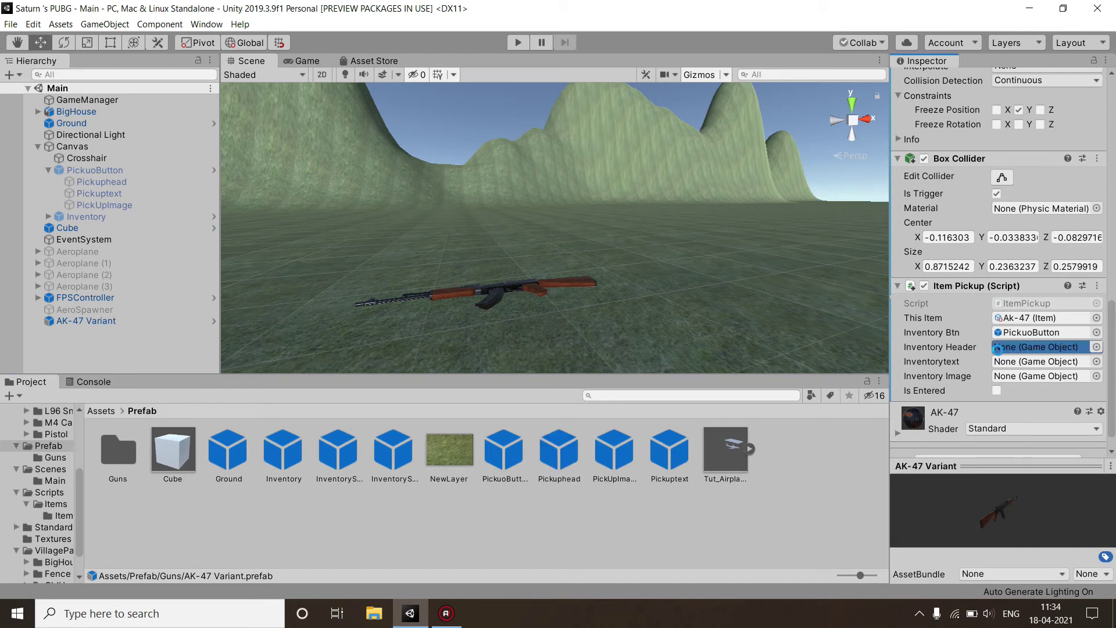
left_click_drag(669, 457, 1044, 369)
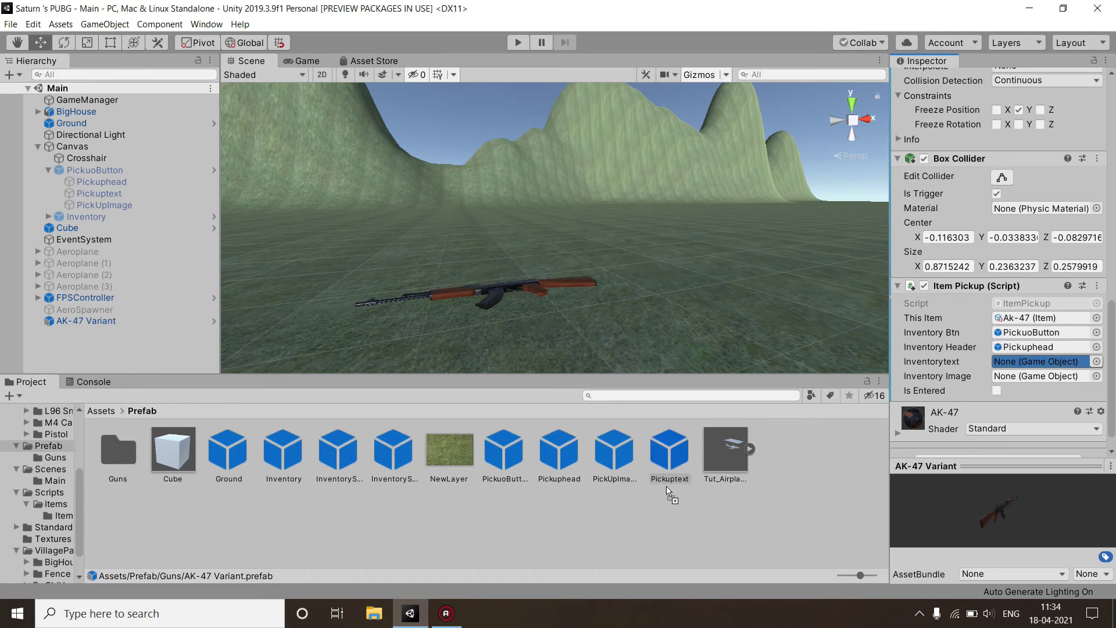
mouse_move(614, 459)
left_mouse_down()
mouse_move(988, 411)
mouse_move(1035, 378)
left_mouse_up()
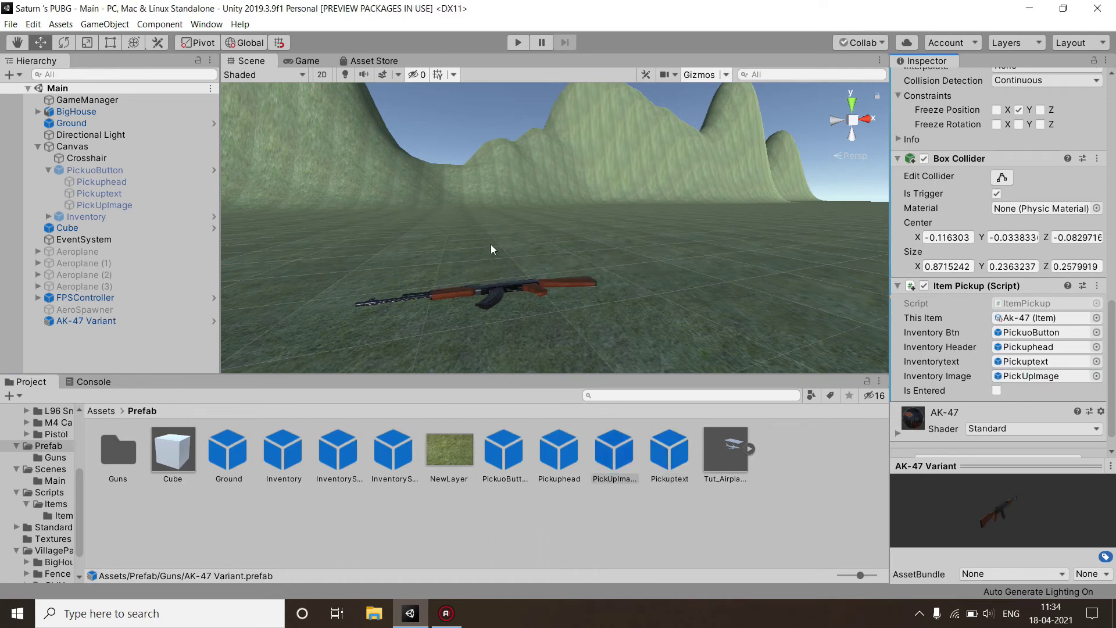
left_click(347, 525)
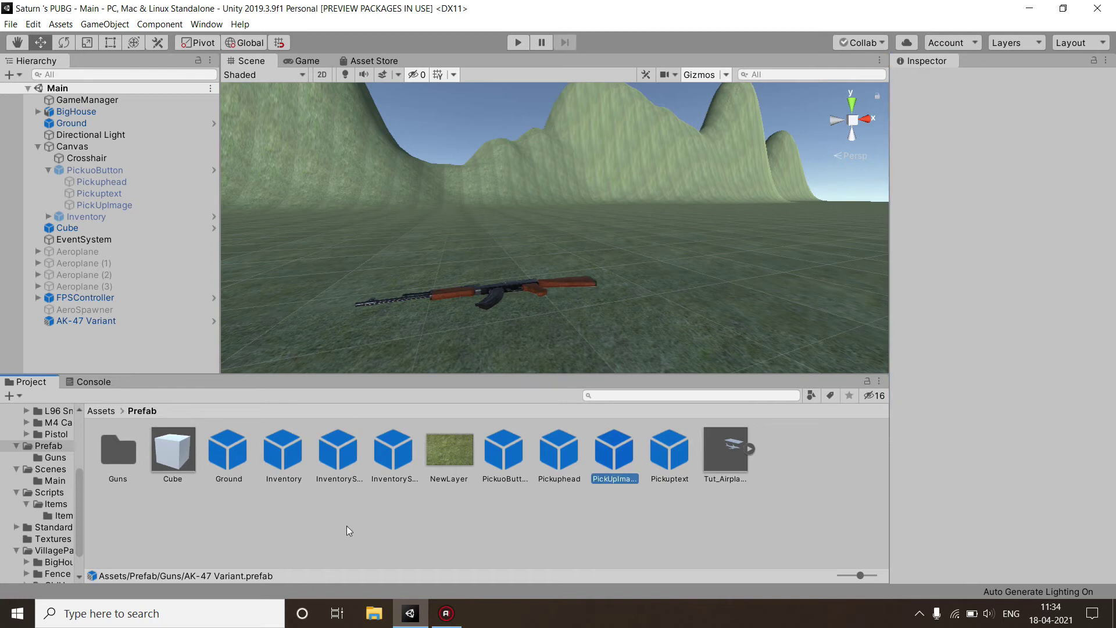
Step: Enter Play mode, walk the player up to the AK-47 and pick it up
left_click(518, 47)
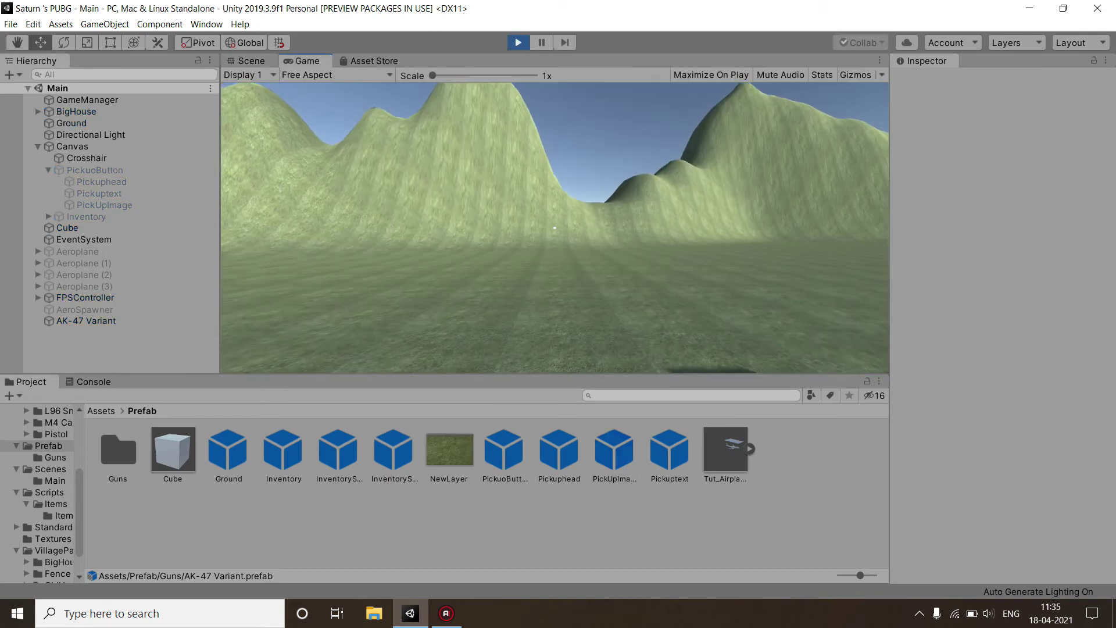
key("w")
key("w")
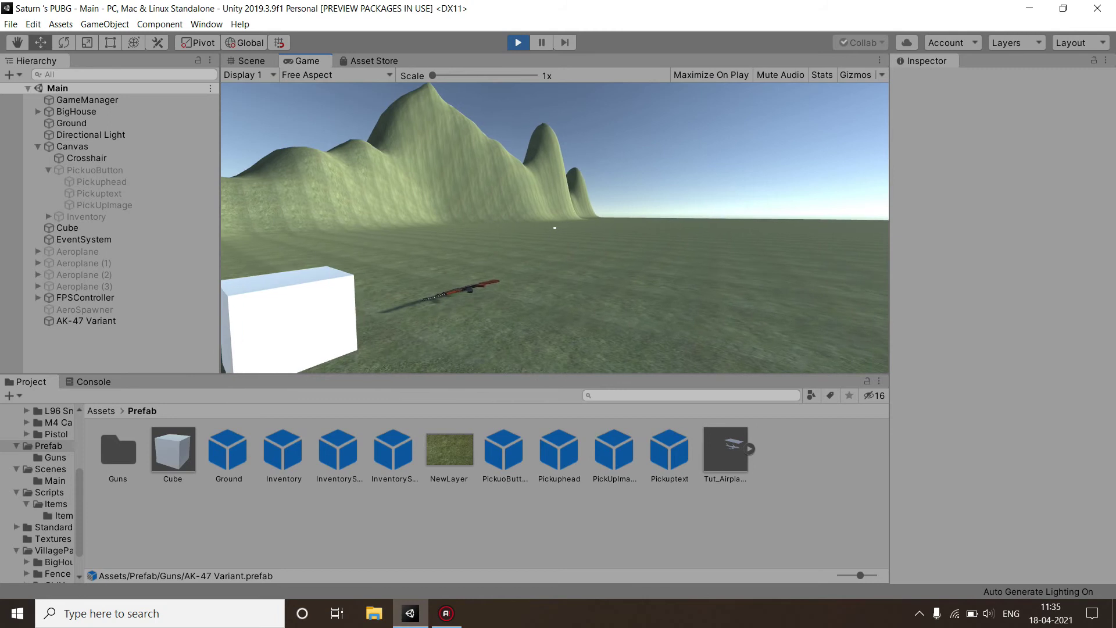
key("w")
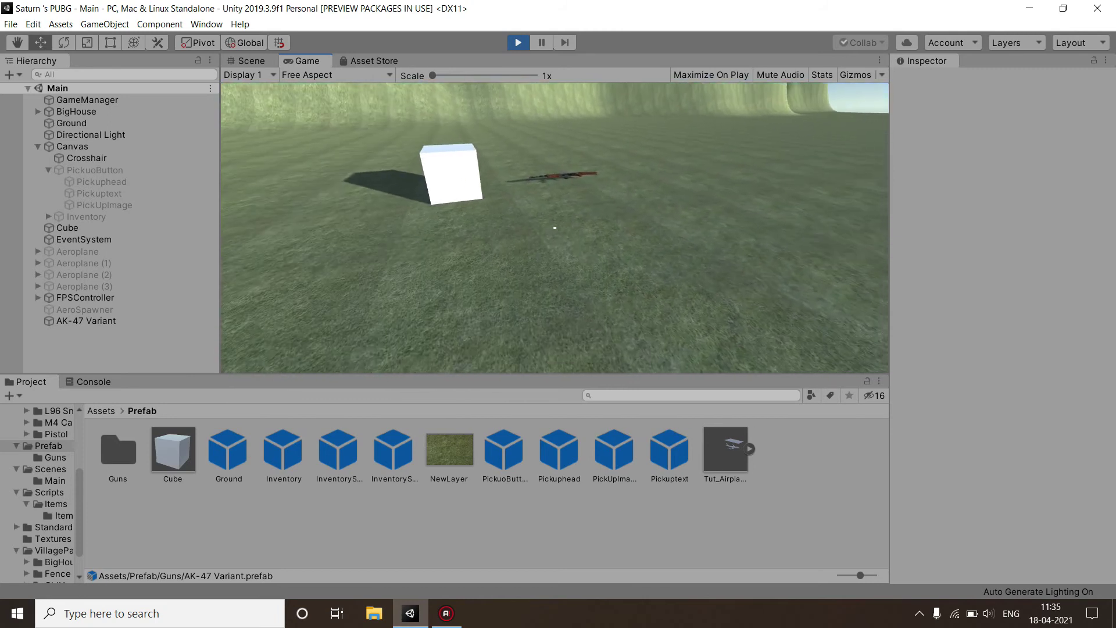
key("w")
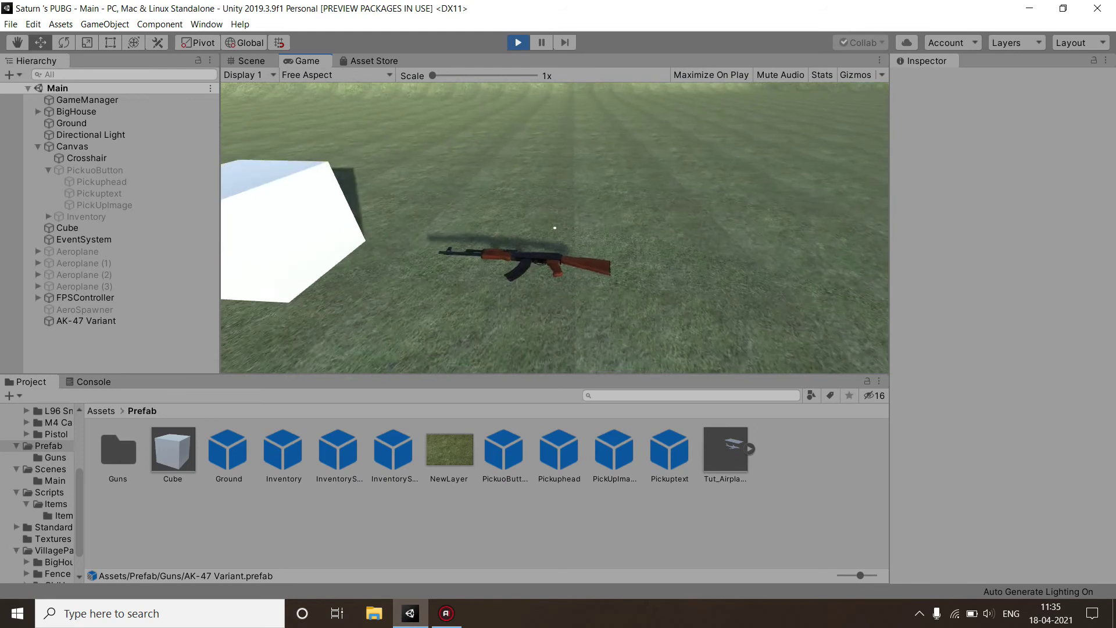
key("w")
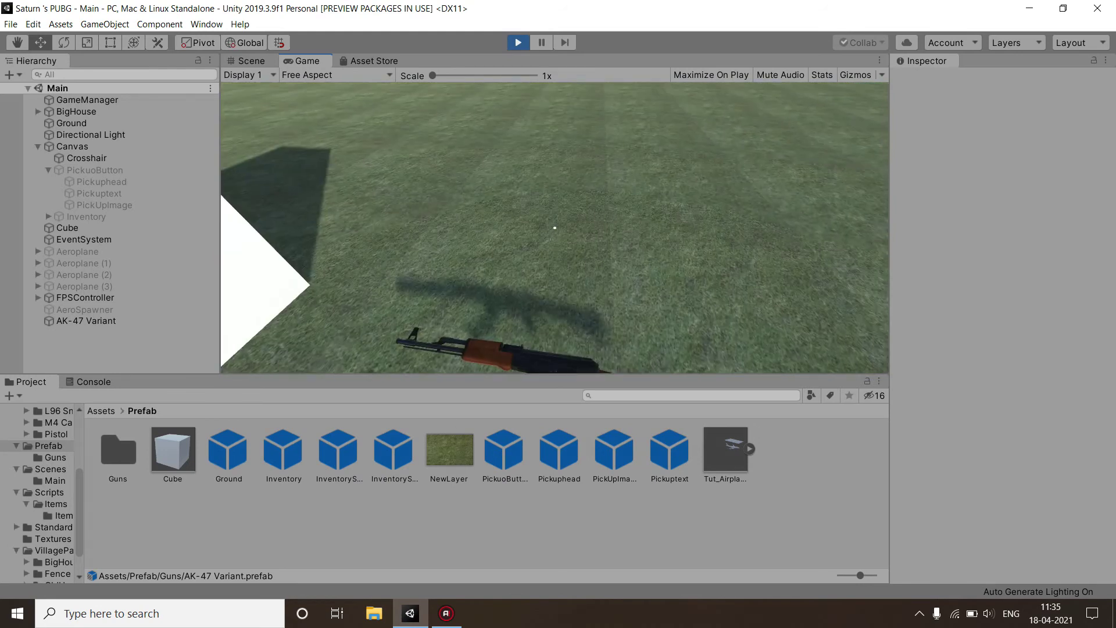
key("w")
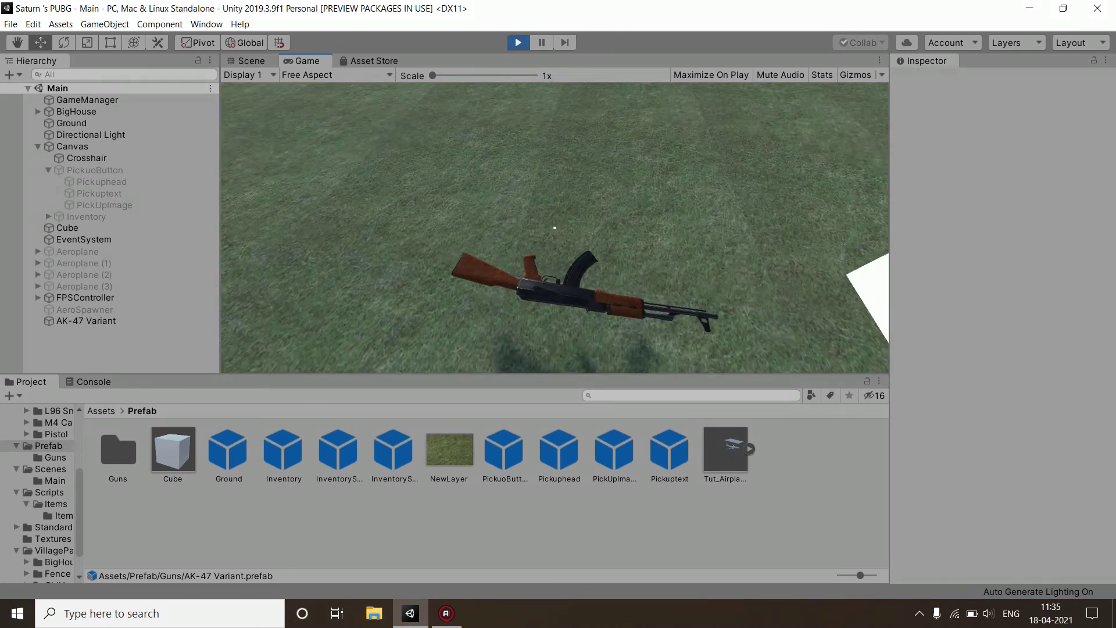
key("e")
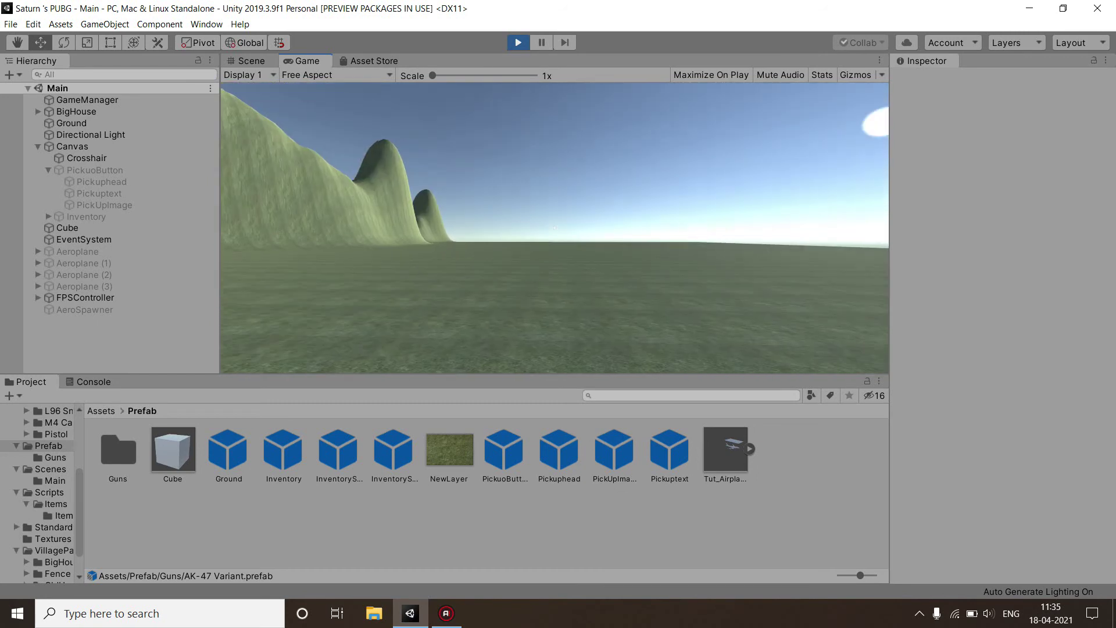
Step: Drop the AK-47 from its Inventory slot, close the Inventory and exit Play mode
key("i")
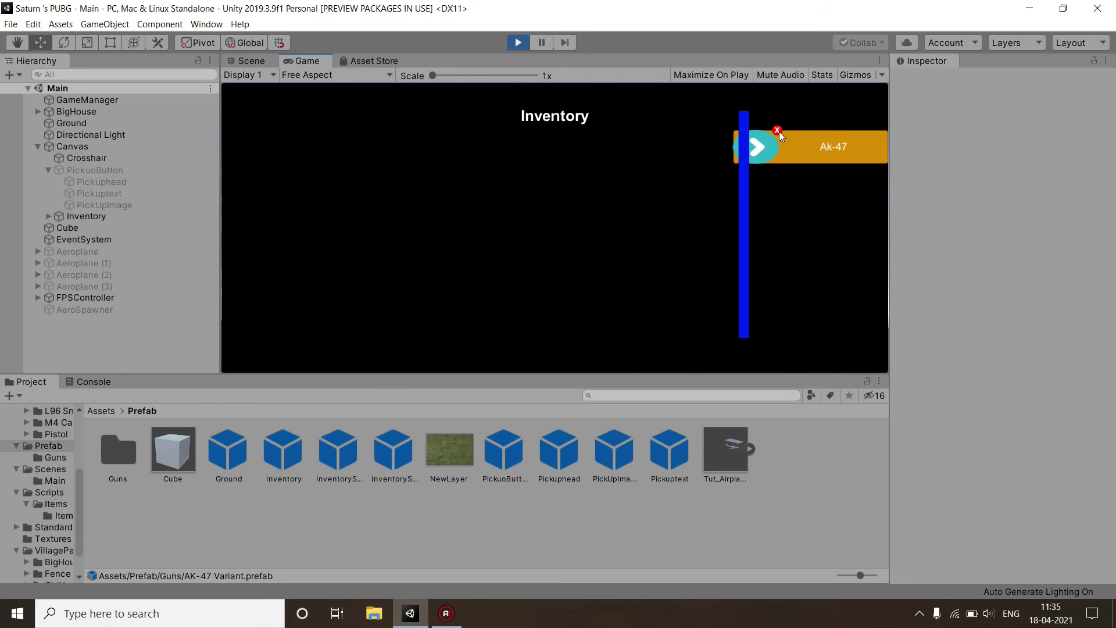
left_click(777, 131)
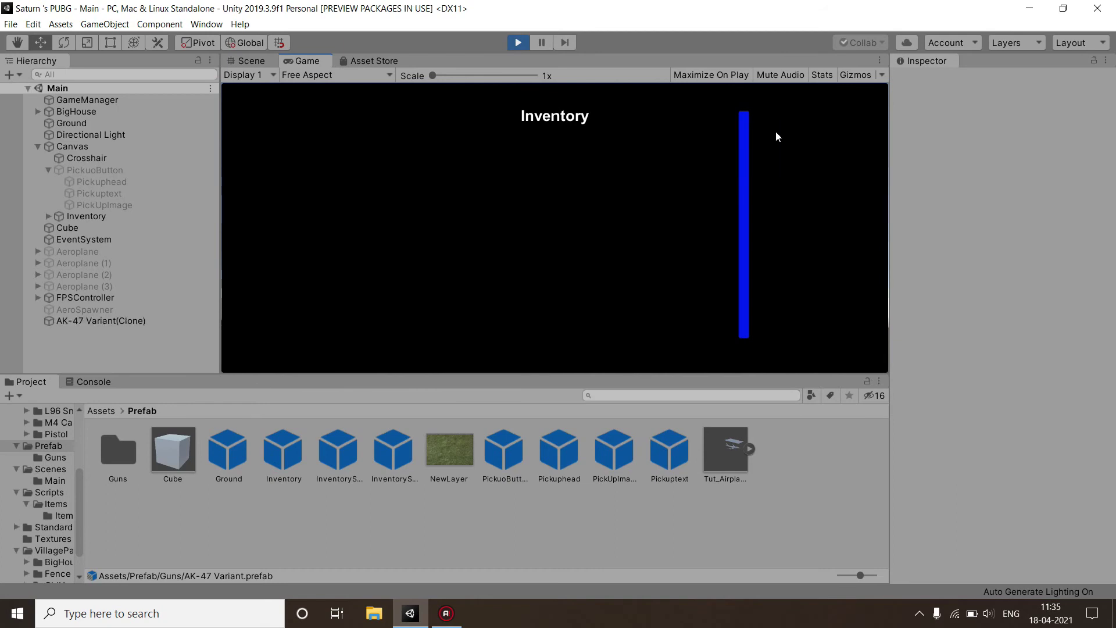
key("i")
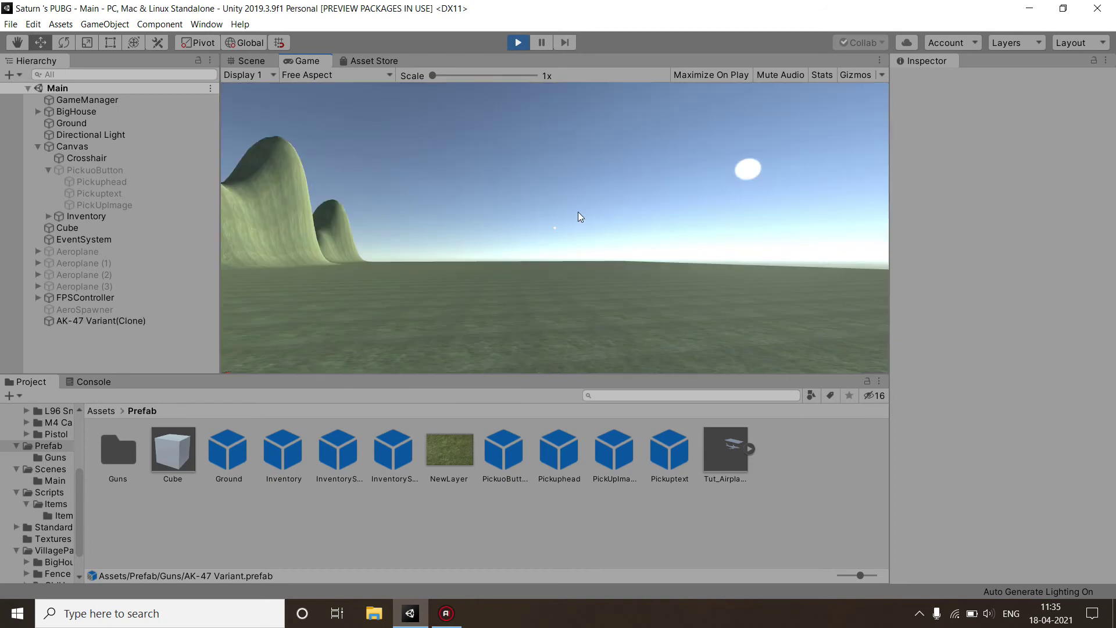
left_click(578, 212)
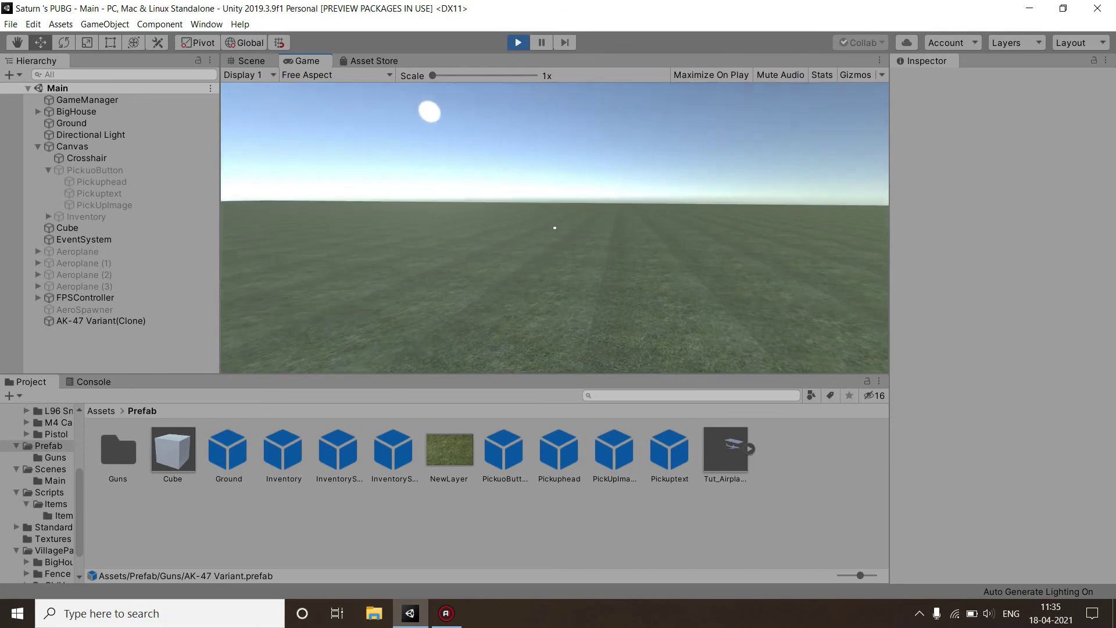
key("Escape")
key("ctrl+p")
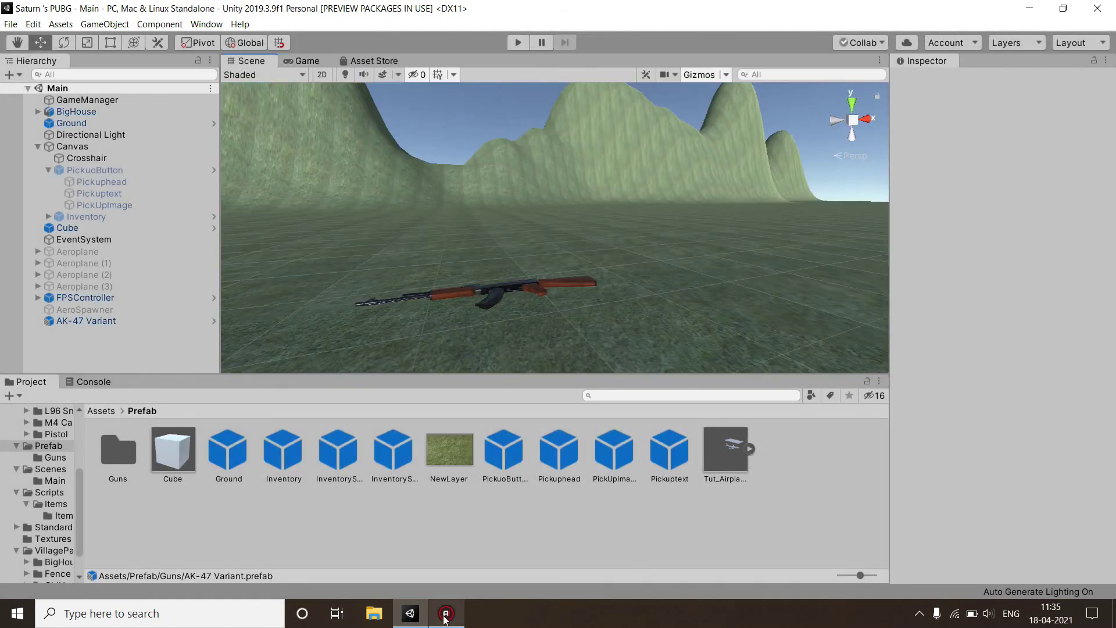
Step: Bring up the Action! recorder, move its window left and stop the recording
left_click(445, 621)
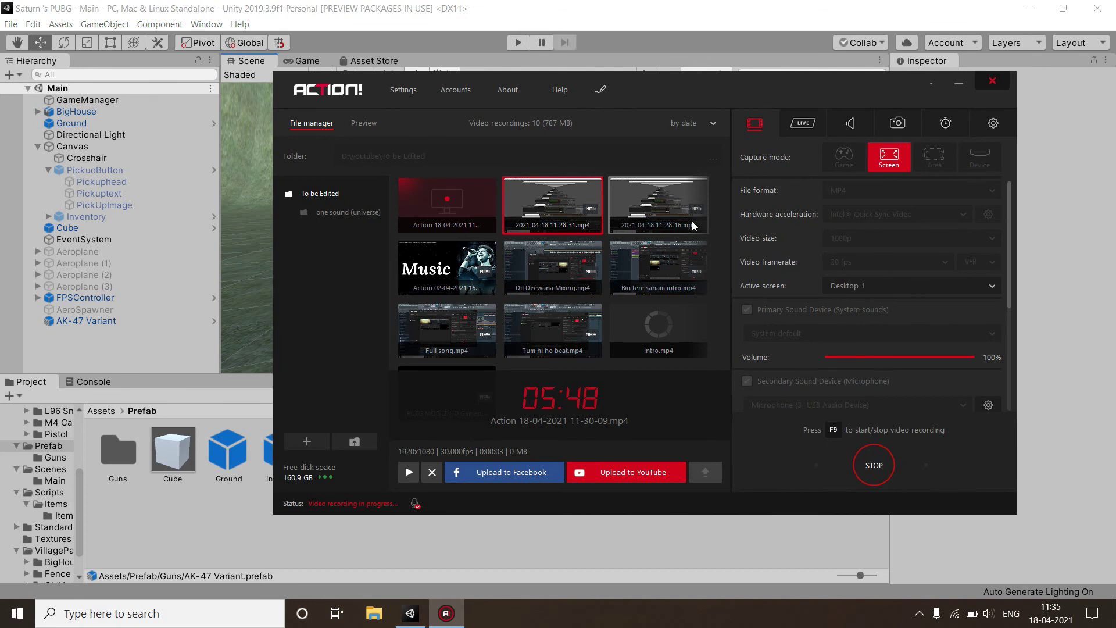
left_click_drag(676, 91, 545, 105)
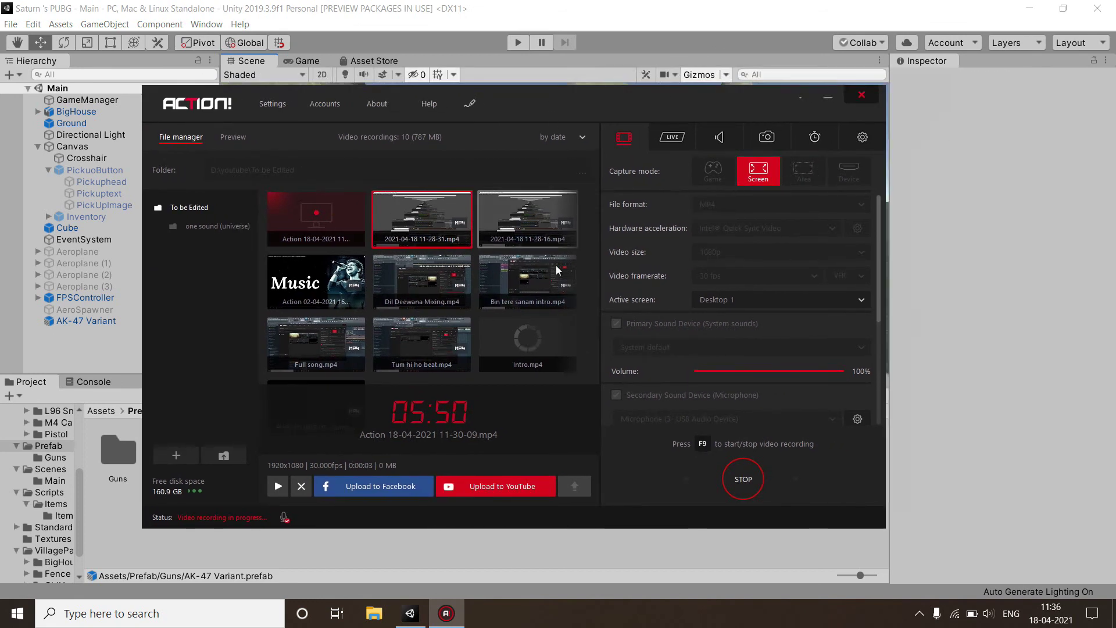
left_click(738, 464)
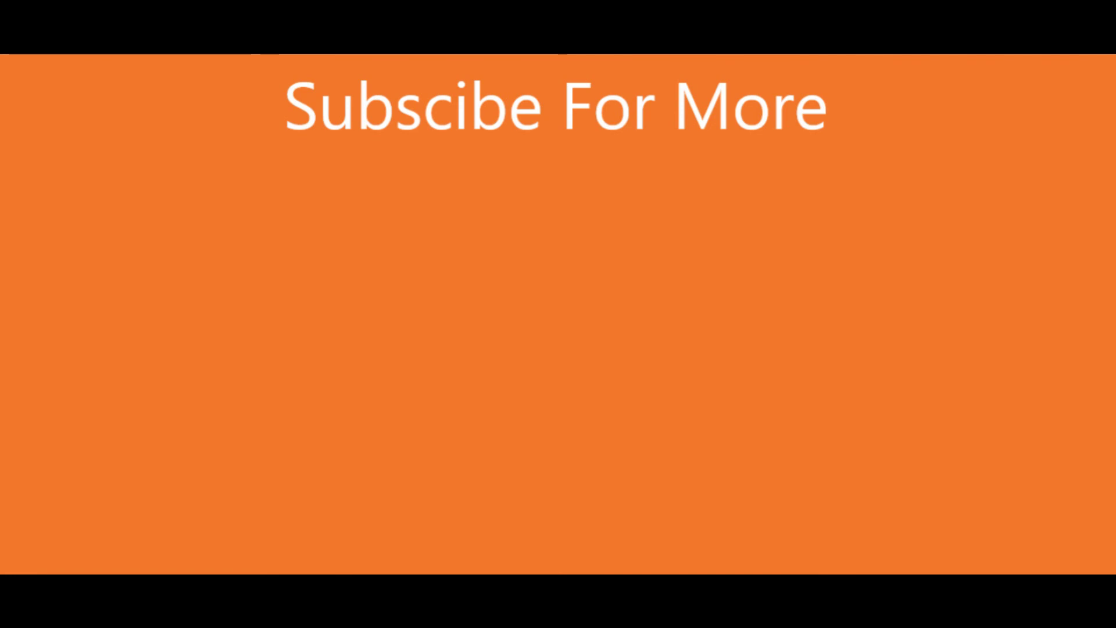